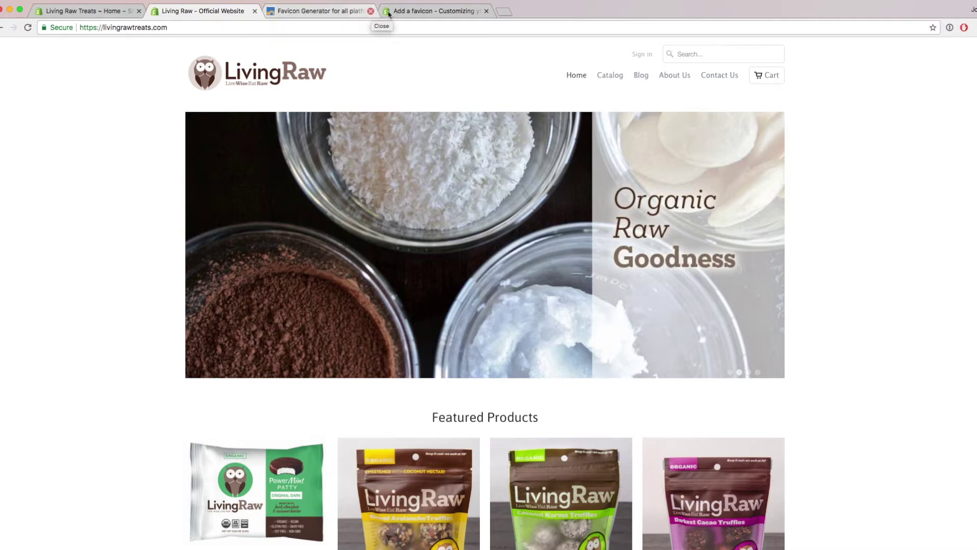
- Preview the owl.png logo image in a resized, centred Quick Look window
{"action": "left_click", "coordinate": [288, 13]}
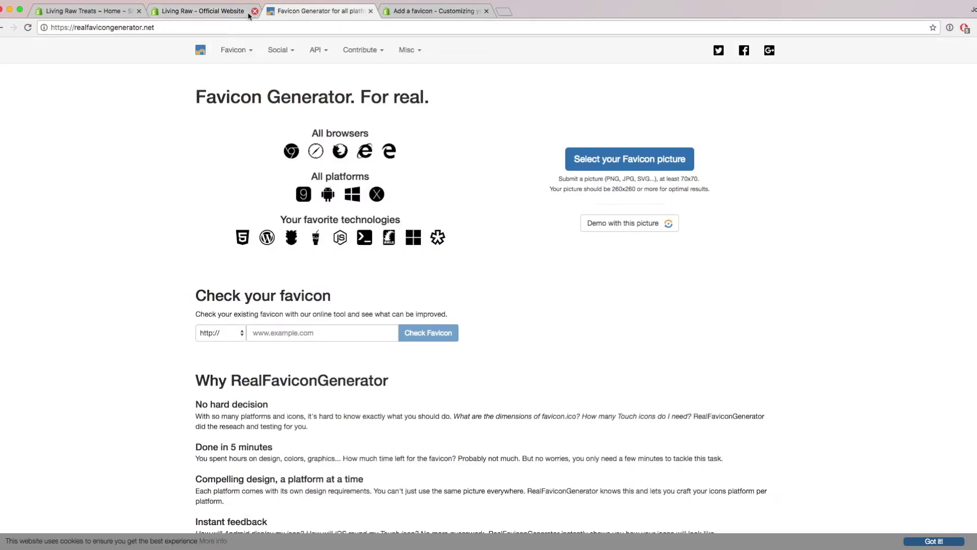
{"action": "left_click", "coordinate": [168, 13]}
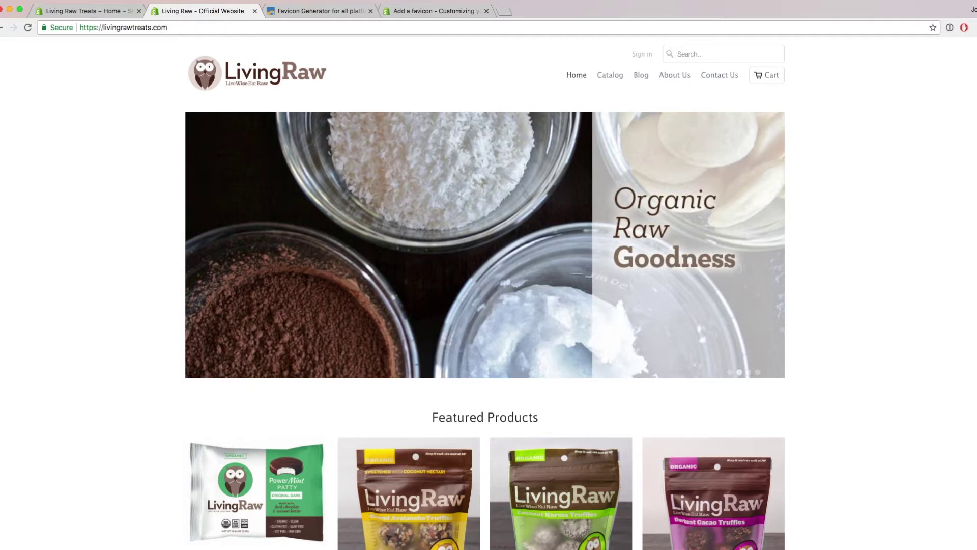
{"action": "key", "text": "space"}
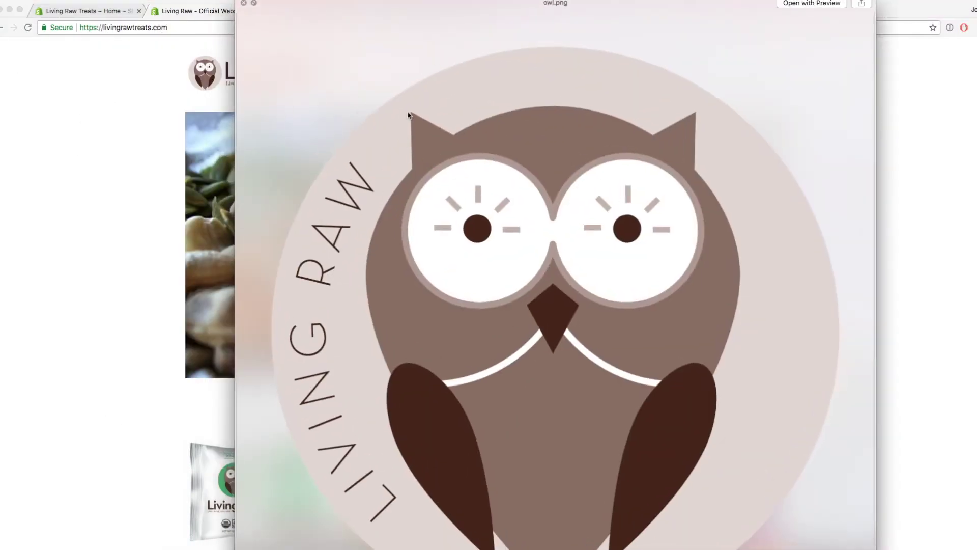
{"action": "left_click_drag", "start_coordinate": [240, 6], "coordinate": [478, 232]}
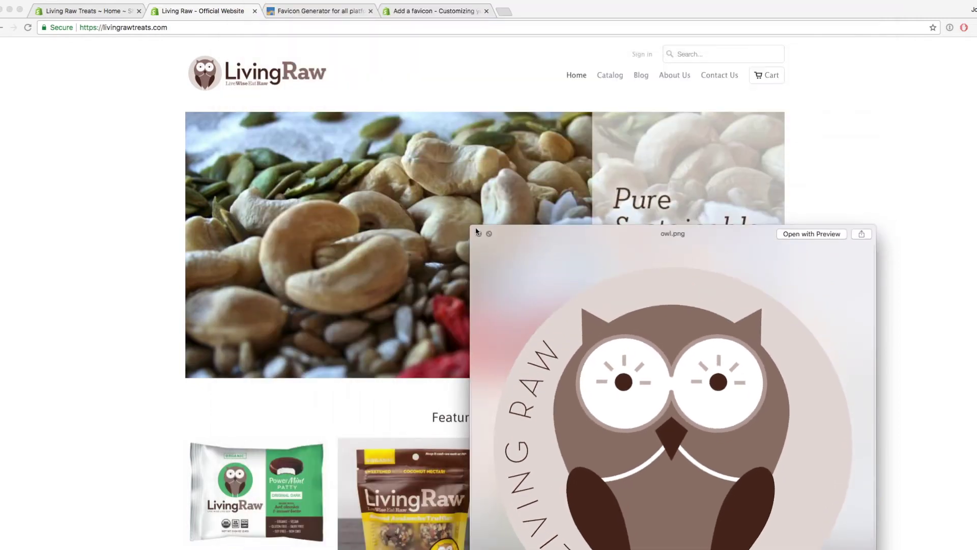
{"action": "left_click_drag", "start_coordinate": [579, 240], "coordinate": [394, 116]}
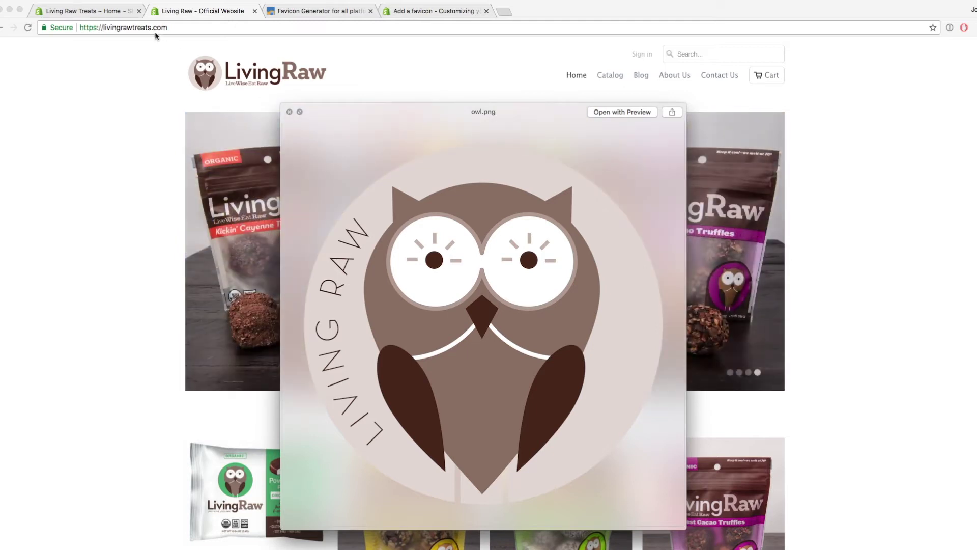
{"action": "left_click", "coordinate": [289, 112]}
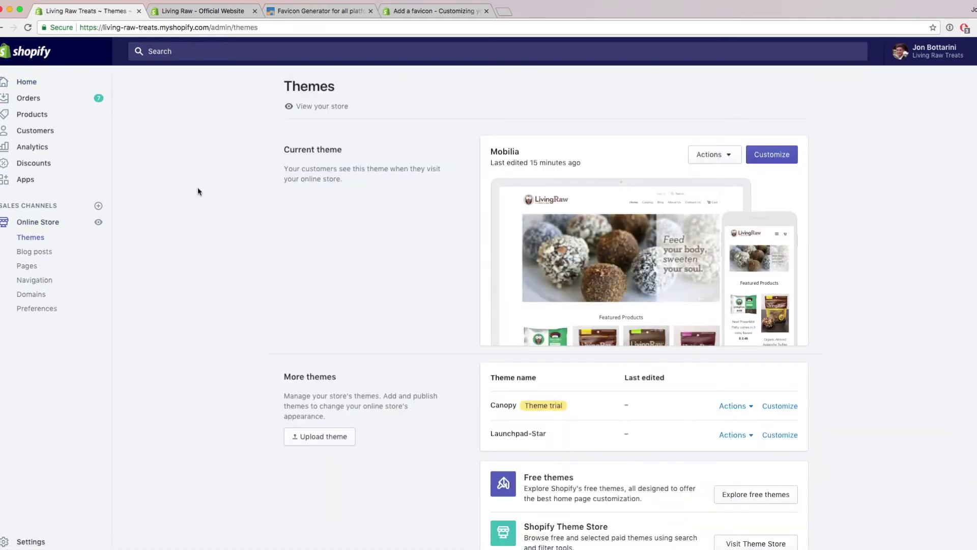
- Open the Mobilia theme's Header settings in the theme editor
{"action": "left_click", "coordinate": [31, 241]}
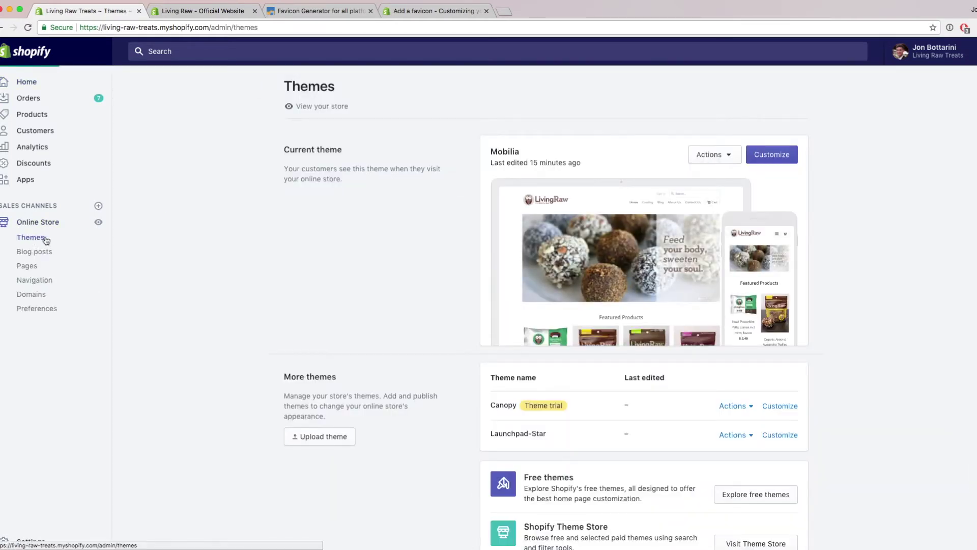
{"action": "left_click", "coordinate": [759, 156]}
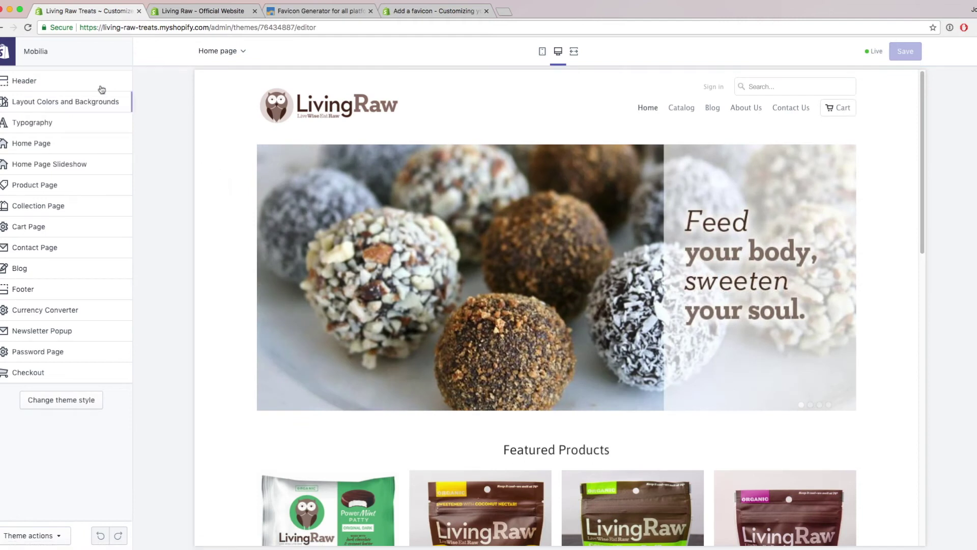
{"action": "left_click", "coordinate": [15, 82]}
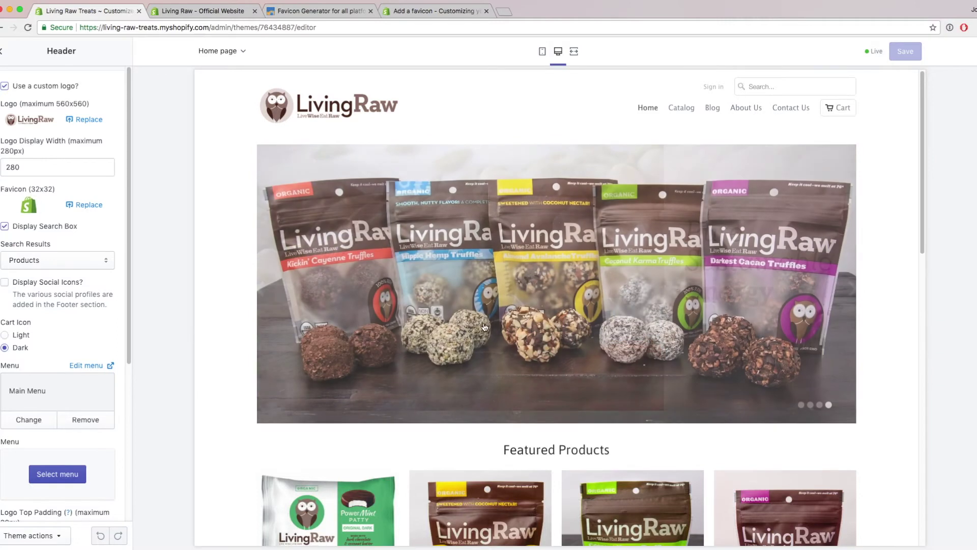
{"action": "key", "text": "super+Tab"}
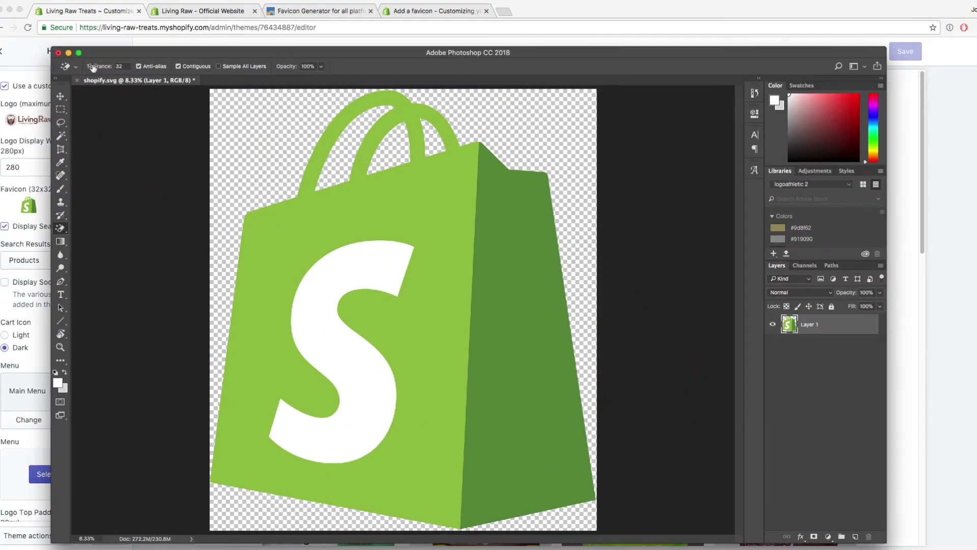
- Export the green Shopify bag logo at 32 x 32 px as shopify.png on the Desktop
{"action": "left_click_drag", "start_coordinate": [123, 53], "coordinate": [110, 37]}
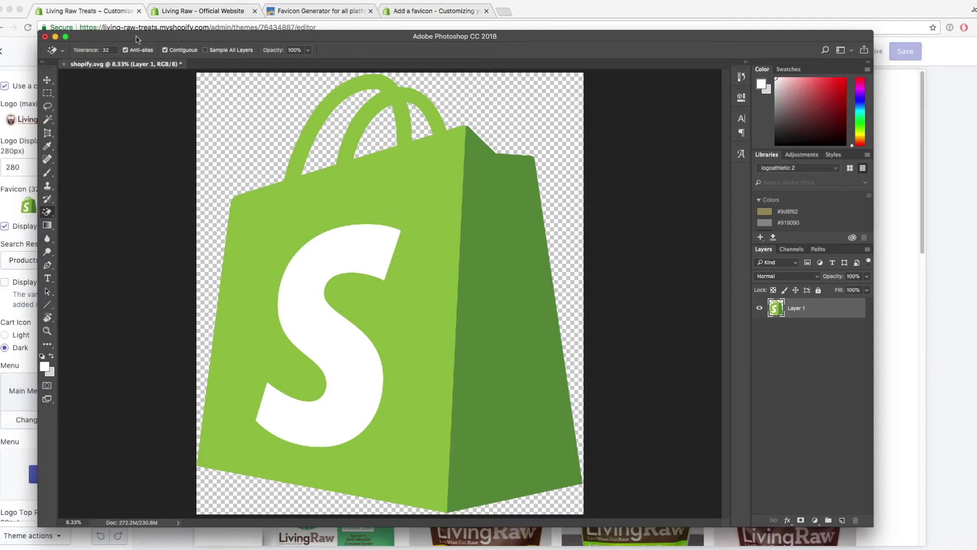
{"action": "left_click_drag", "start_coordinate": [141, 38], "coordinate": [135, 35]}
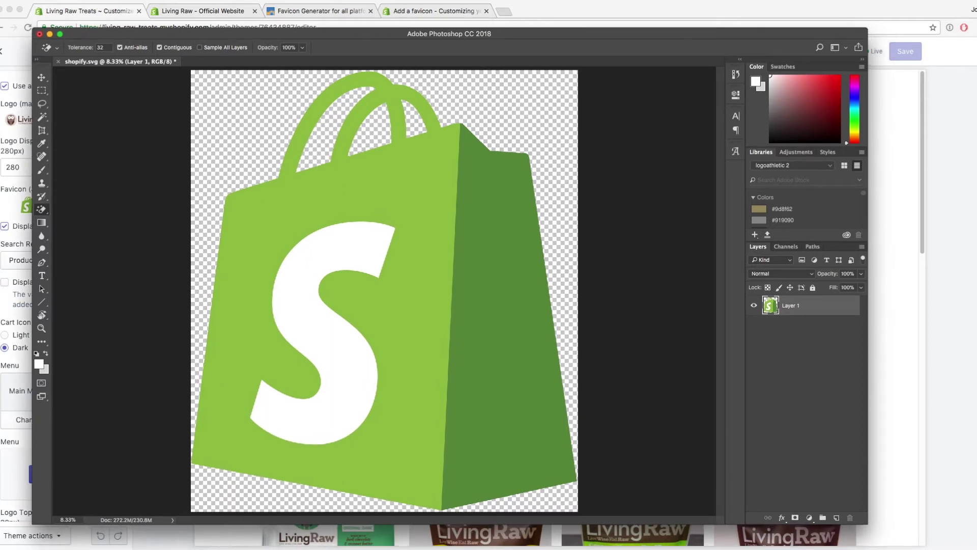
{"action": "left_click", "coordinate": [10, 0]}
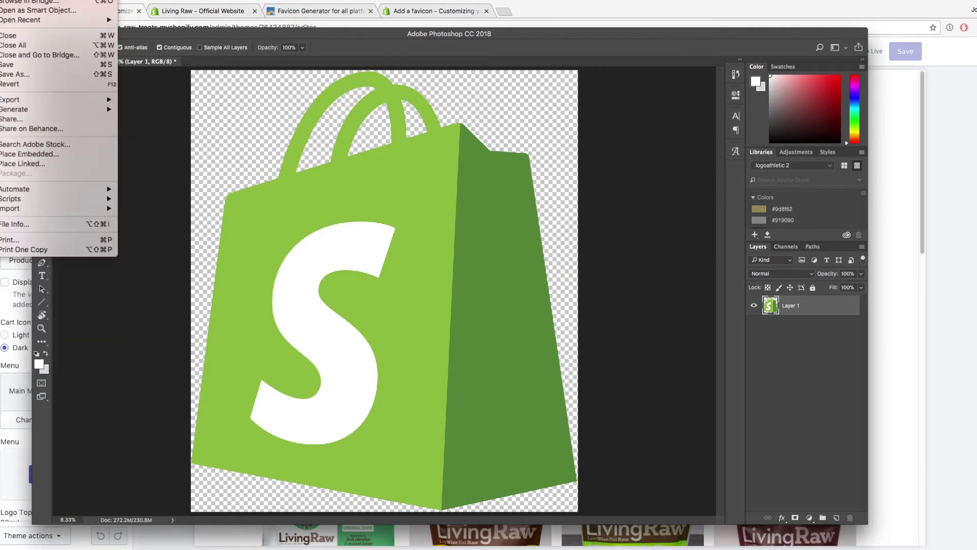
{"action": "mouse_move", "coordinate": [14, 102]}
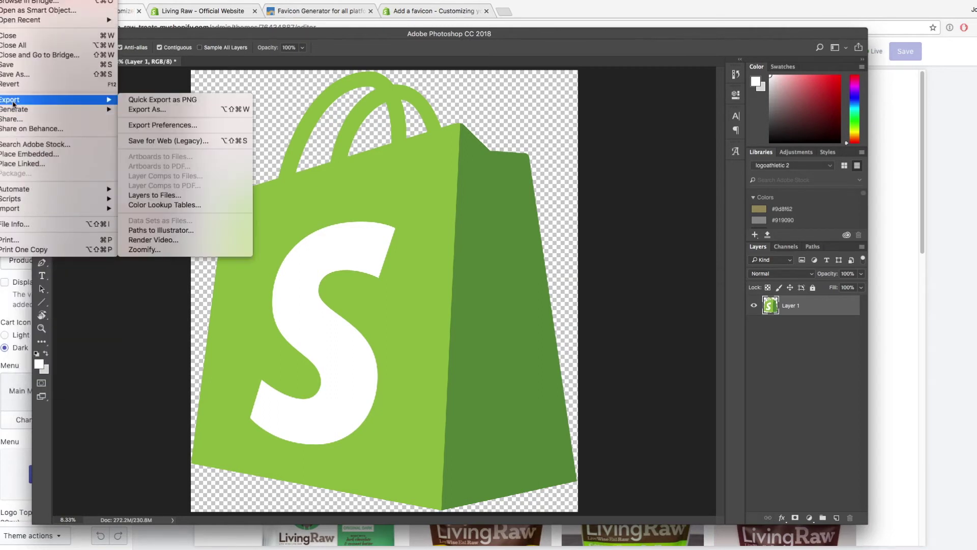
{"action": "left_click", "coordinate": [153, 107]}
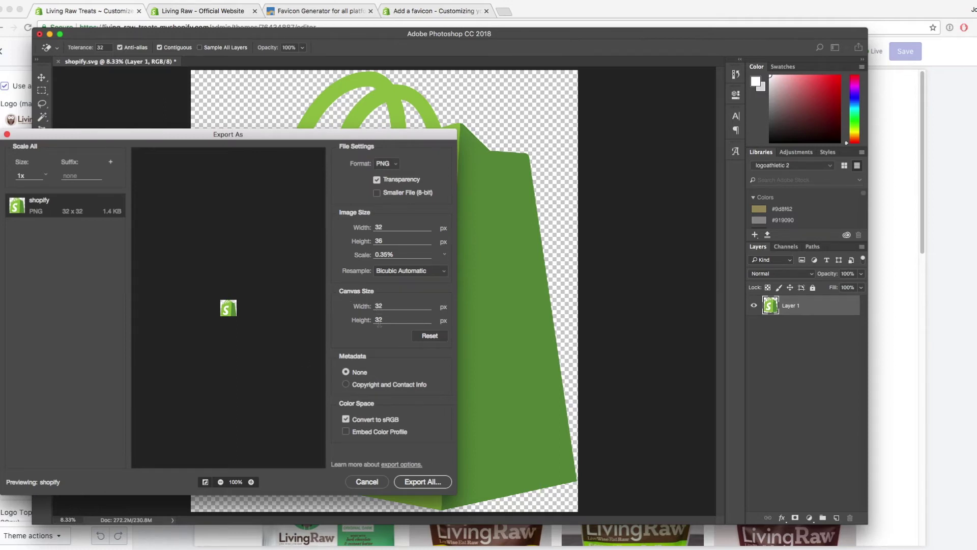
{"action": "left_click", "coordinate": [413, 481]}
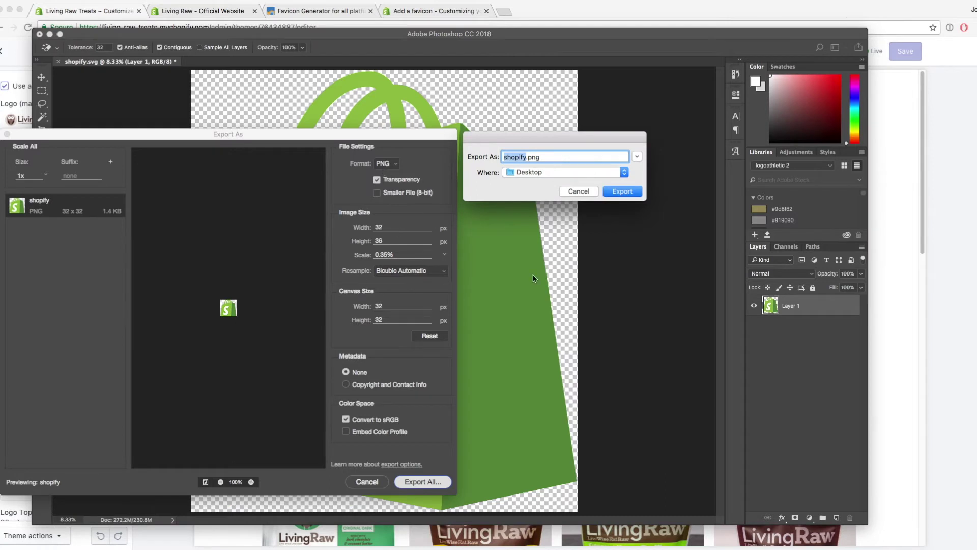
{"action": "left_click", "coordinate": [608, 192]}
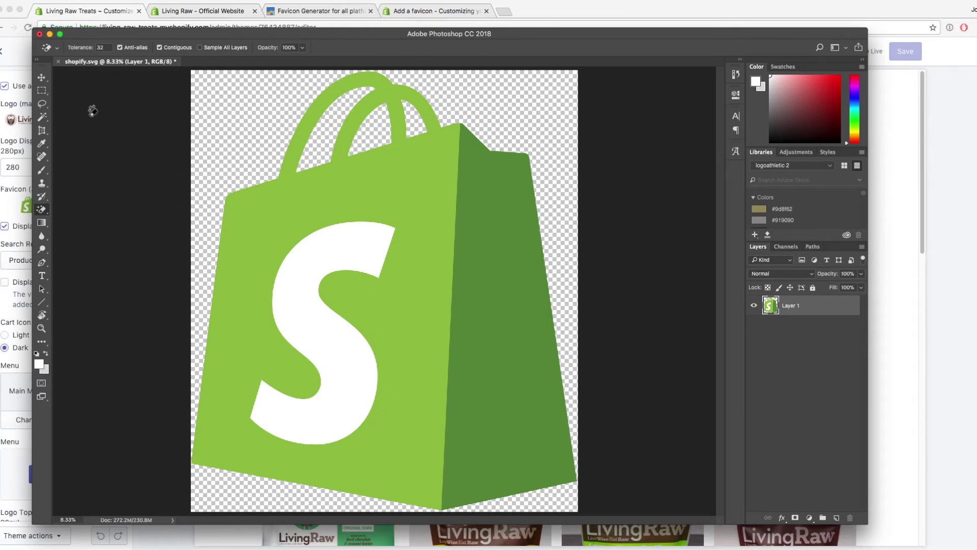
{"action": "left_click", "coordinate": [50, 33]}
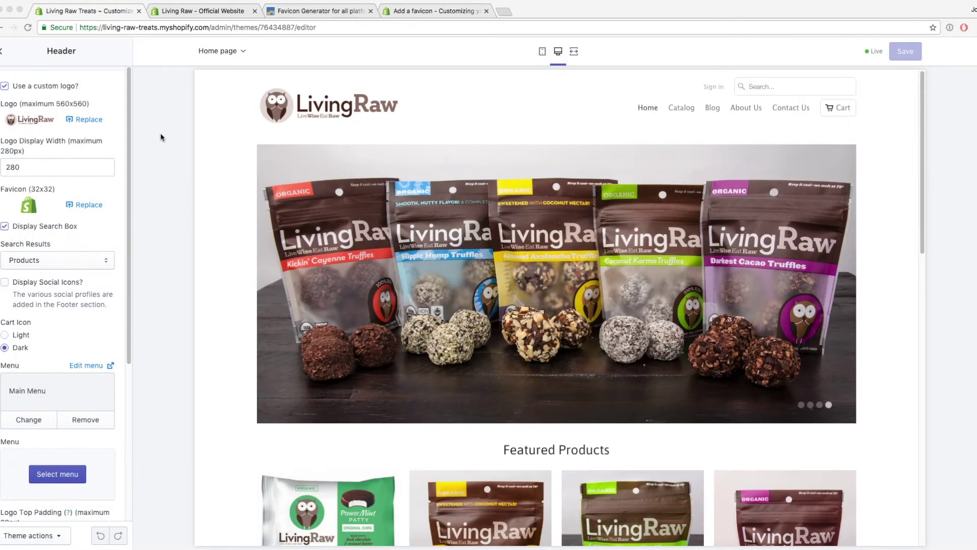
- Upload owl.png from the Desktop as RealFaviconGenerator's master picture
{"action": "left_click", "coordinate": [324, 12]}
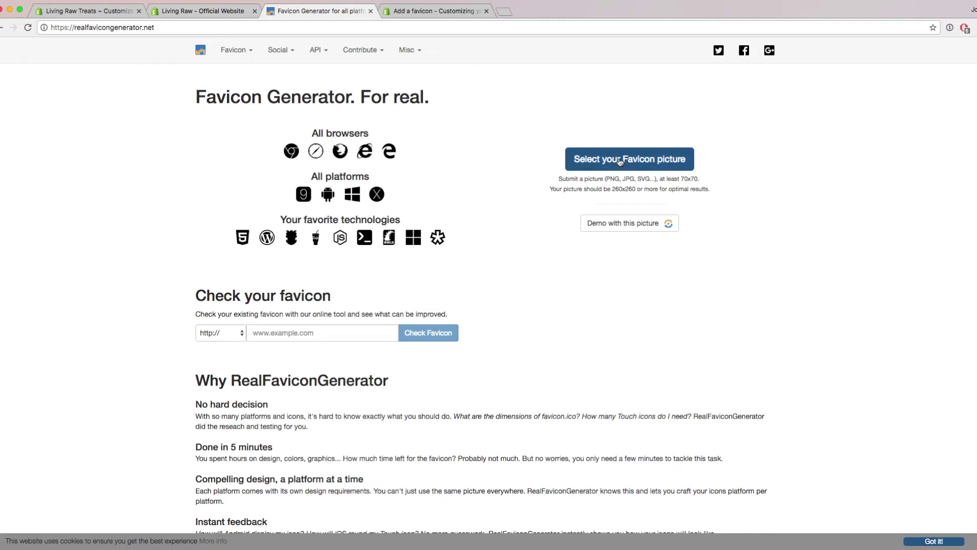
{"action": "key", "text": "super+Tab"}
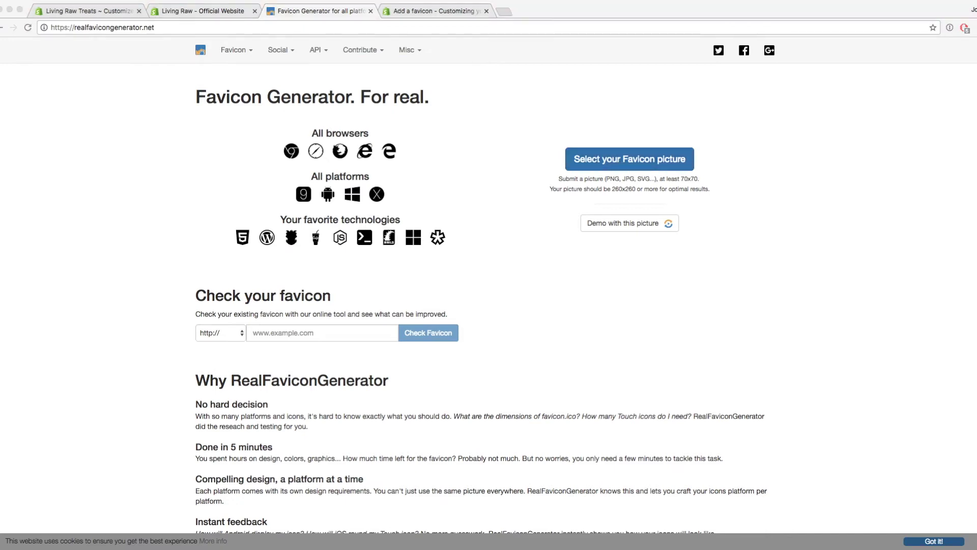
{"action": "key", "text": "space"}
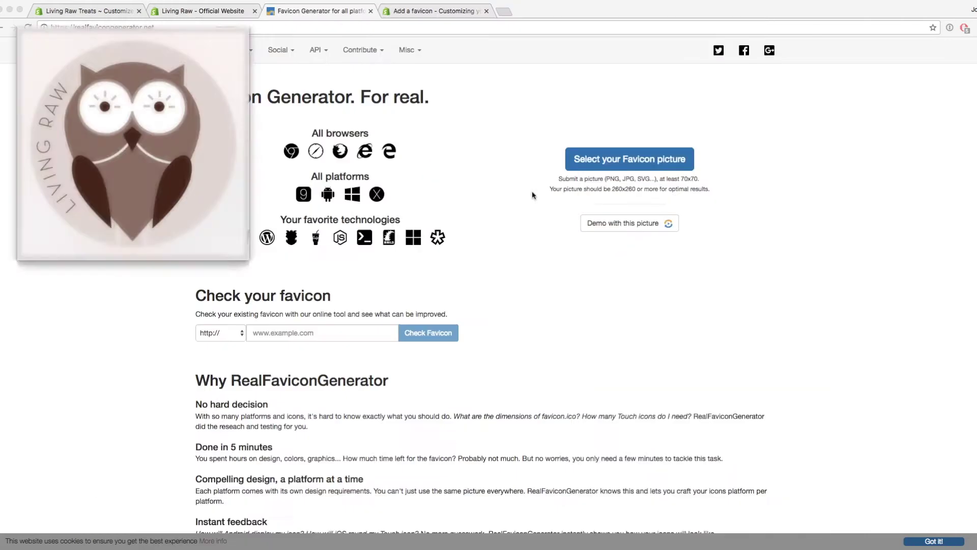
{"action": "left_click", "coordinate": [663, 148]}
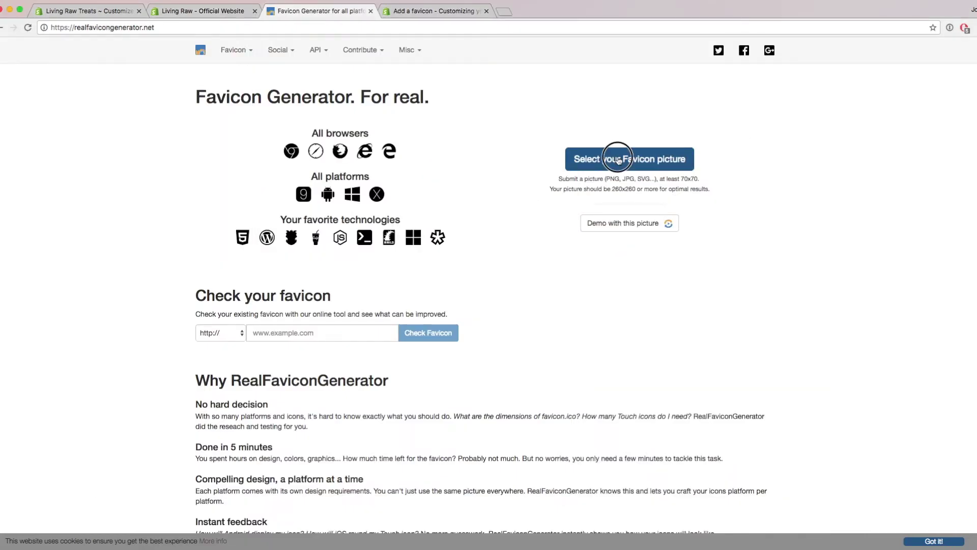
{"action": "left_click", "coordinate": [619, 160]}
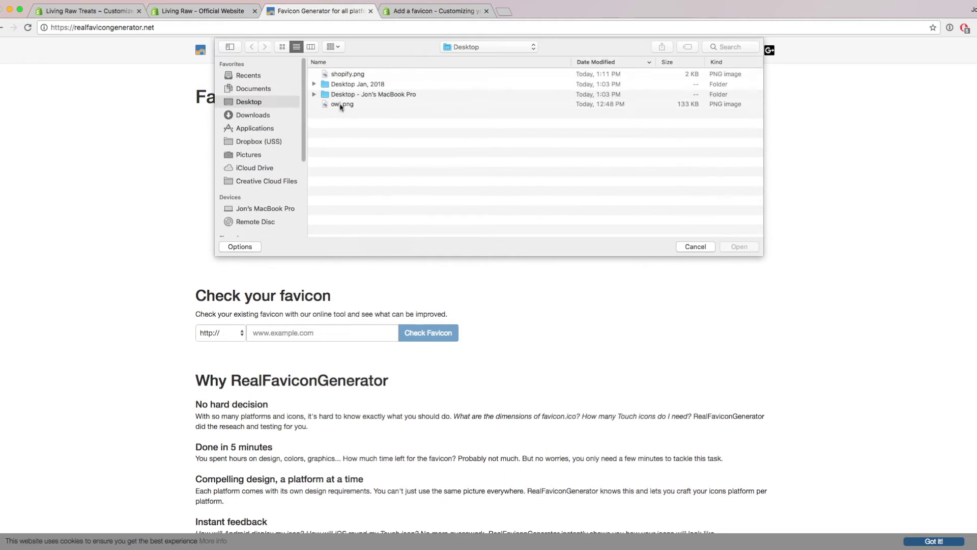
{"action": "left_click", "coordinate": [341, 105]}
{"action": "left_click", "coordinate": [740, 246]}
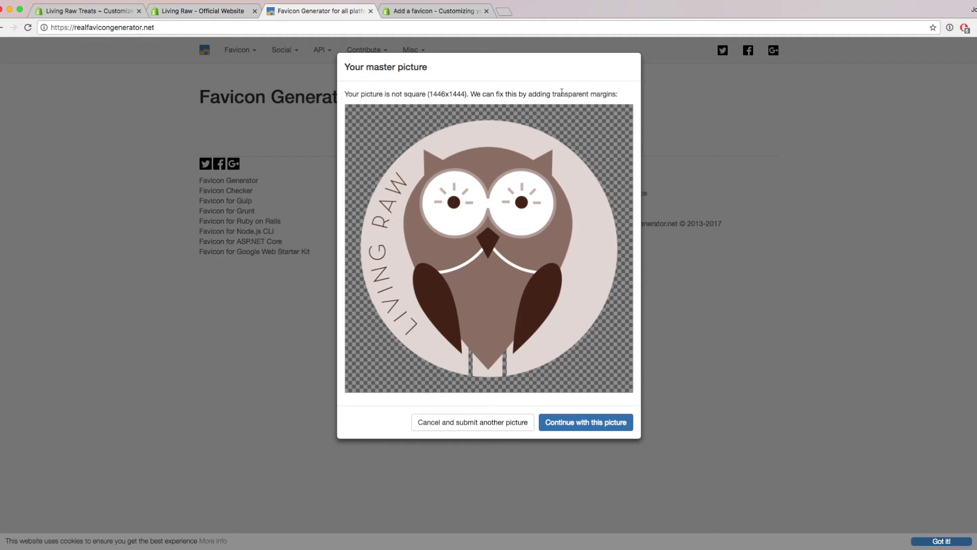
- Accept the owl master image, generate the favicons and download the favicon package
{"action": "left_click", "coordinate": [579, 423]}
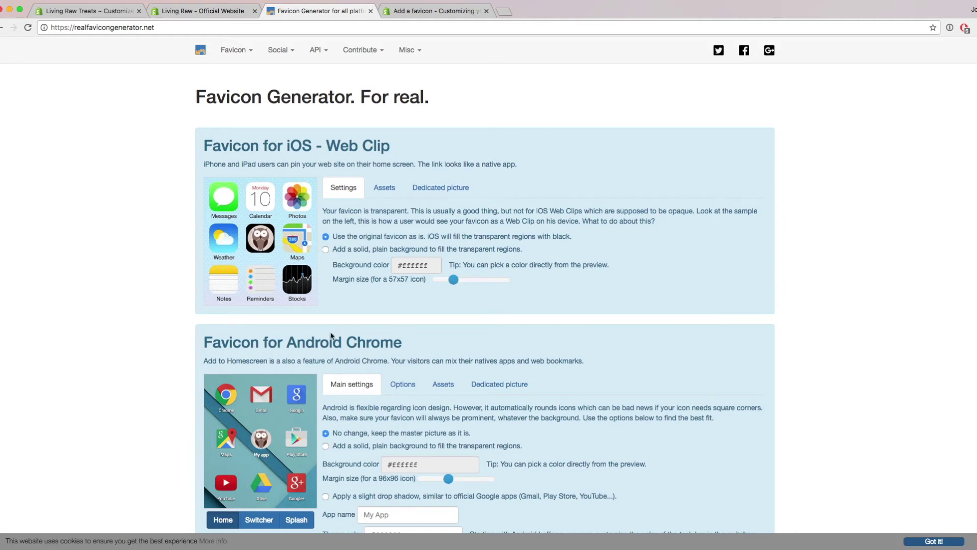
{"action": "scroll", "coordinate": [172, 240], "scroll_direction": "down", "scroll_amount": 2}
{"action": "scroll", "coordinate": [173, 241], "scroll_direction": "down", "scroll_amount": 10}
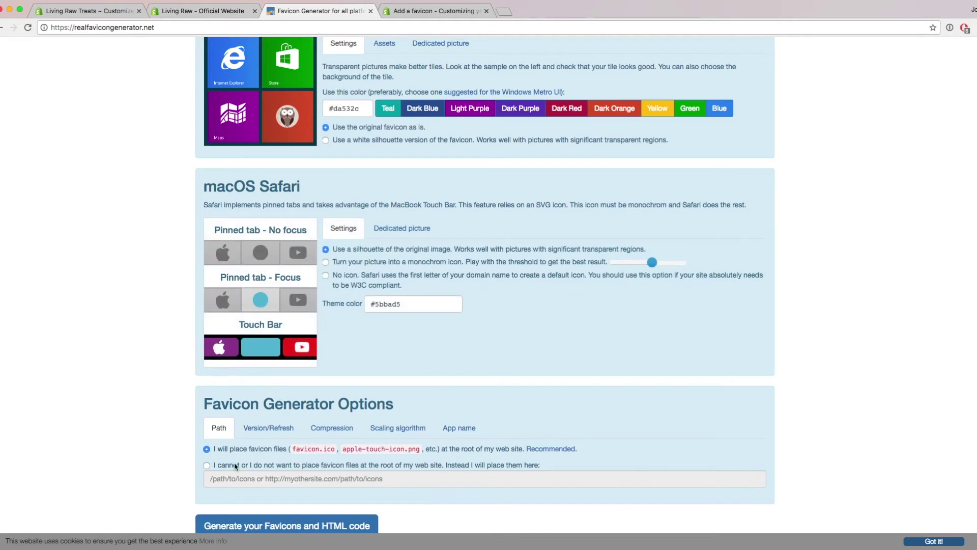
{"action": "scroll", "coordinate": [258, 453], "scroll_direction": "down", "scroll_amount": 2}
{"action": "left_click", "coordinate": [283, 426]}
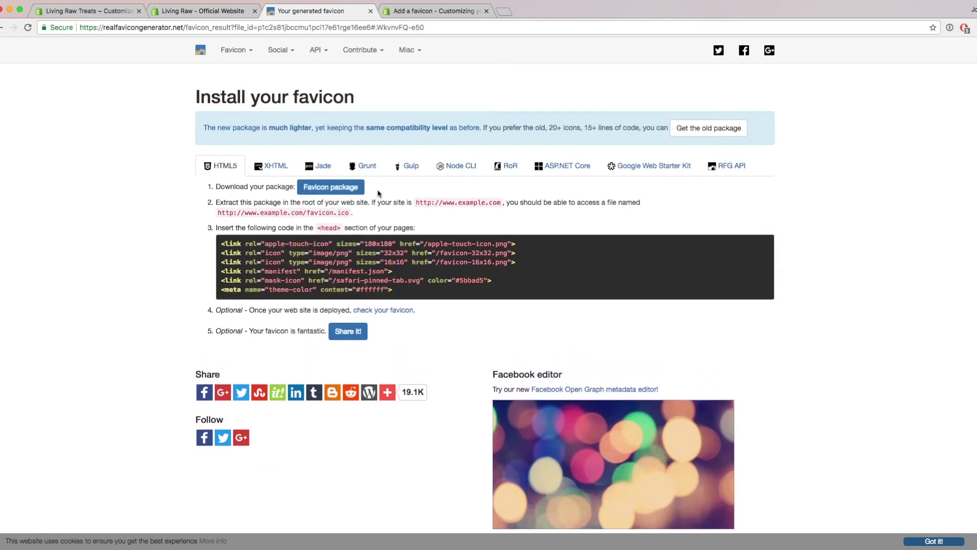
{"action": "left_click", "coordinate": [321, 188]}
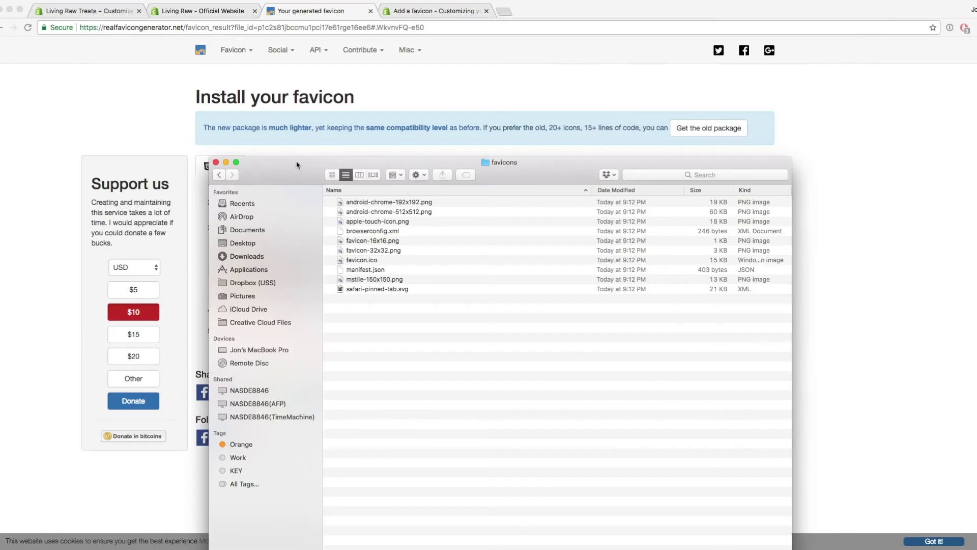
- Quick Look the generated owl PNG icons, starting from mstile-150x150.png
{"action": "left_click_drag", "start_coordinate": [295, 160], "coordinate": [319, 130]}
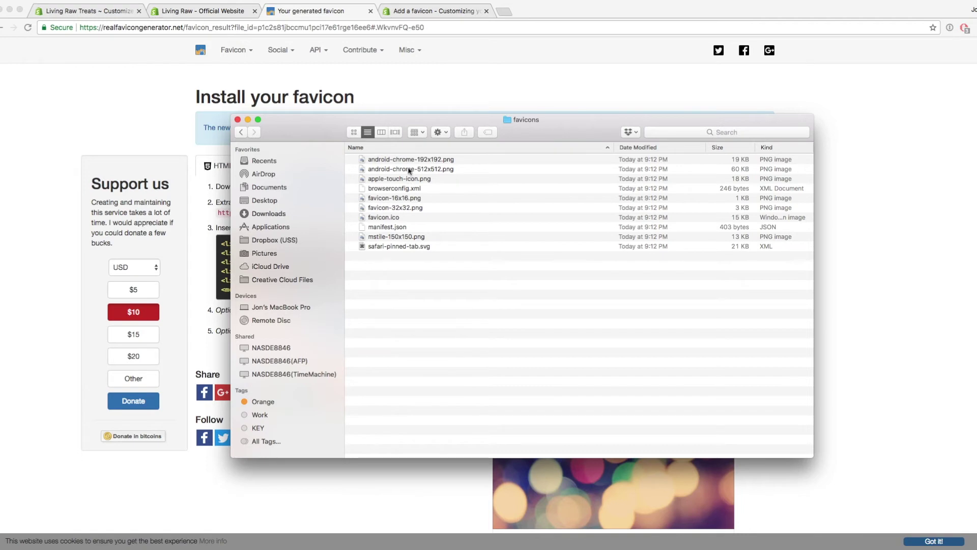
{"action": "left_click", "coordinate": [392, 236]}
{"action": "key", "text": "space"}
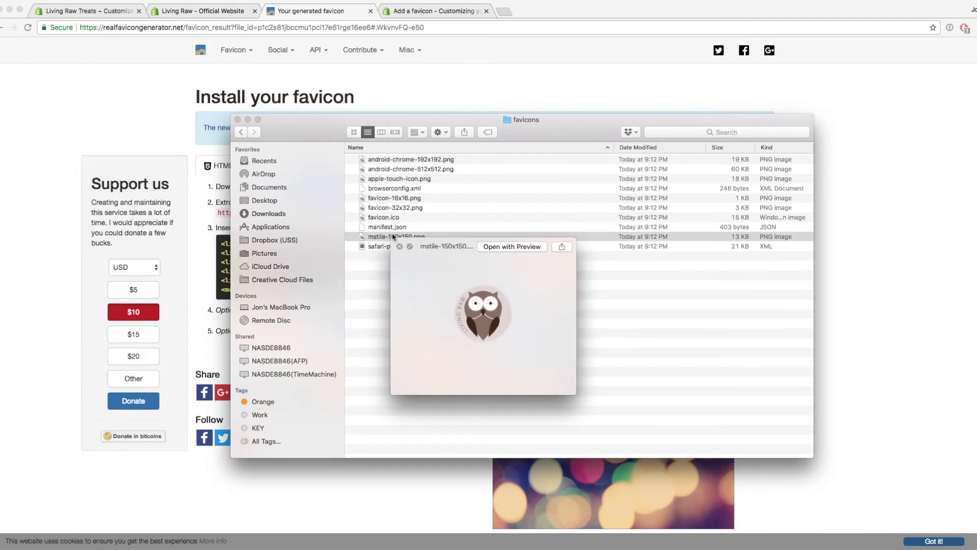
{"action": "key", "text": "Up"}
{"action": "key", "text": "Up"}
{"action": "key", "text": "Up"}
{"action": "key", "text": "Up"}
{"action": "key", "text": "Up"}
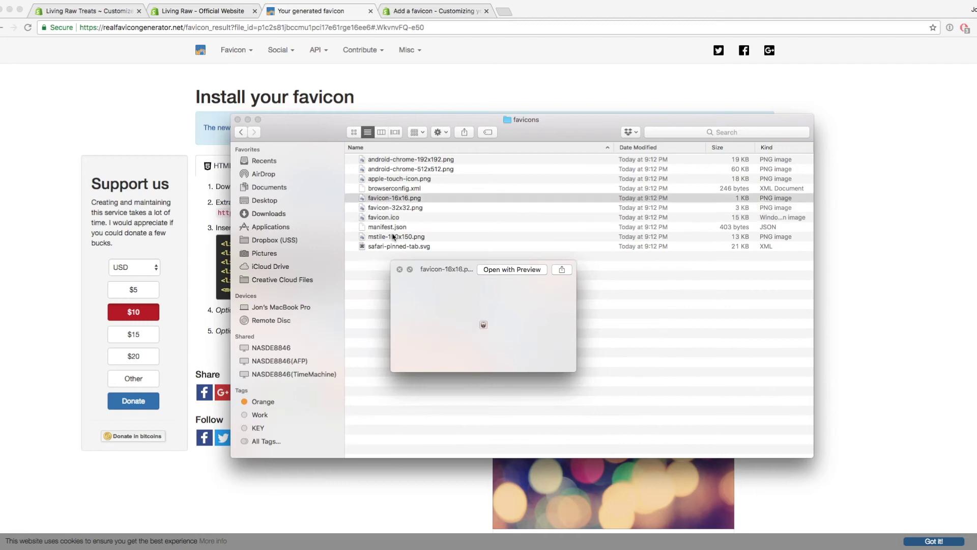
{"action": "key", "text": "Up"}
{"action": "key", "text": "Up"}
{"action": "key", "text": "Up"}
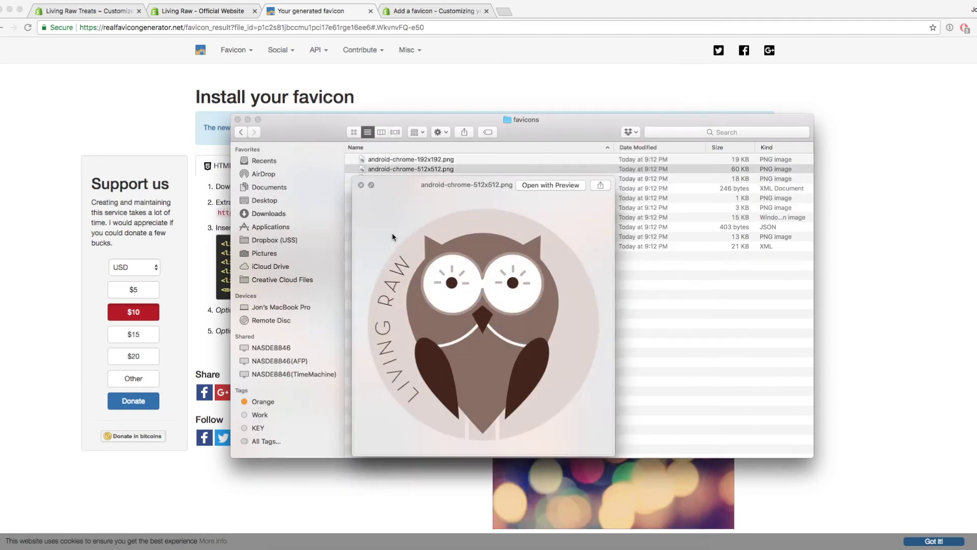
{"action": "key", "text": "space"}
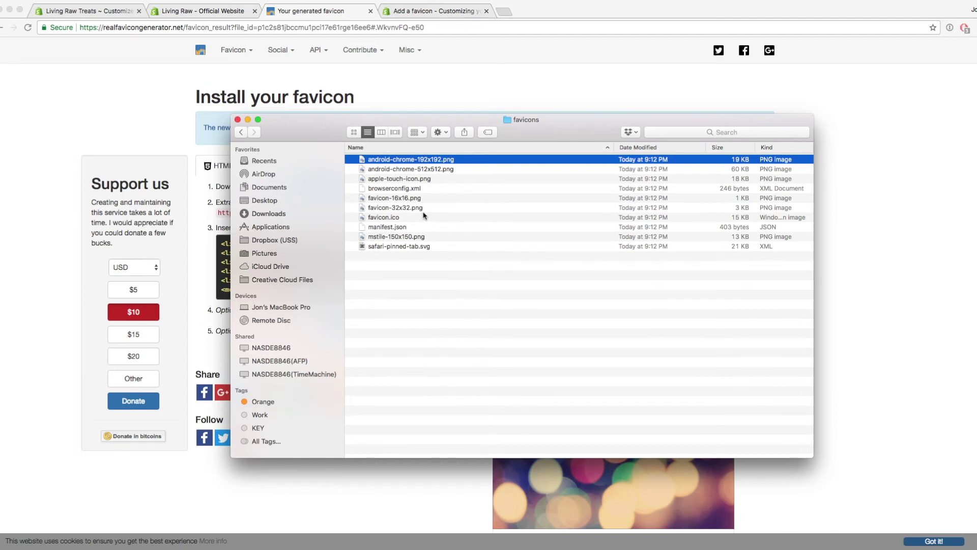
- Select and preview favicon.ico, then go back to the Shopify theme editor
{"action": "left_click", "coordinate": [389, 218]}
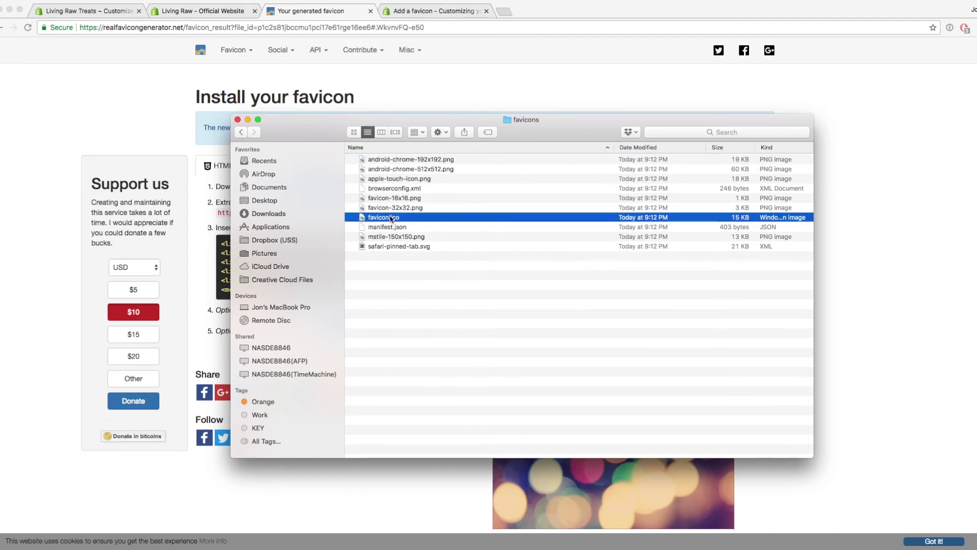
{"action": "key", "text": "space"}
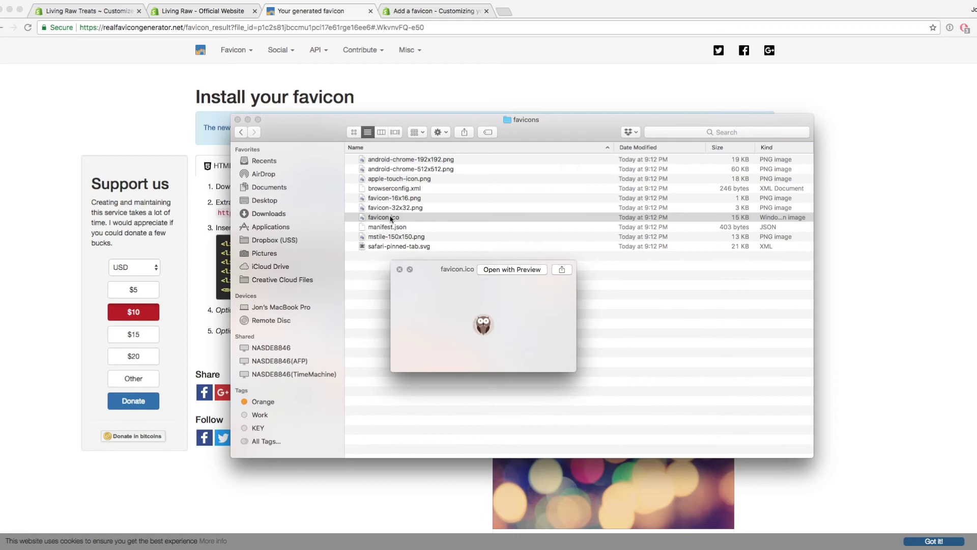
{"action": "key", "text": "space"}
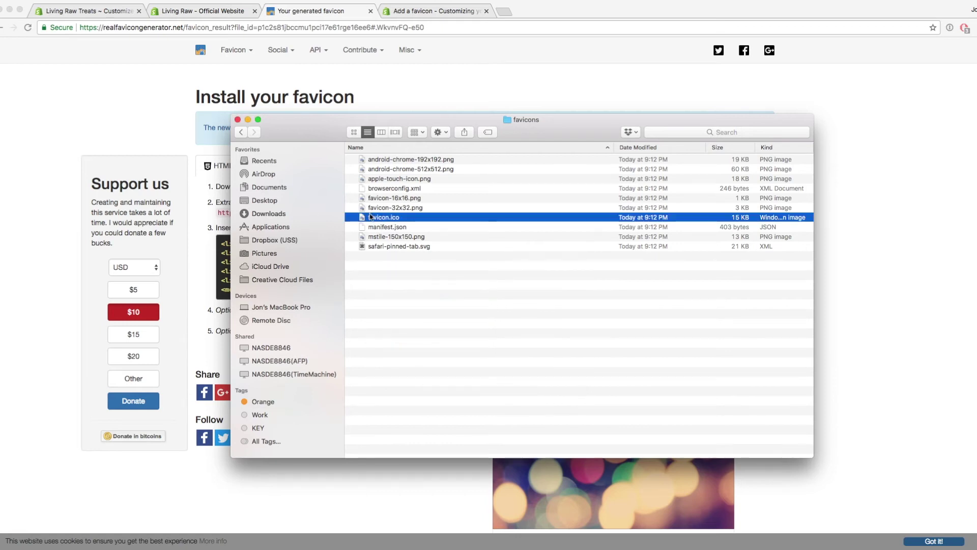
{"action": "left_click", "coordinate": [70, 11]}
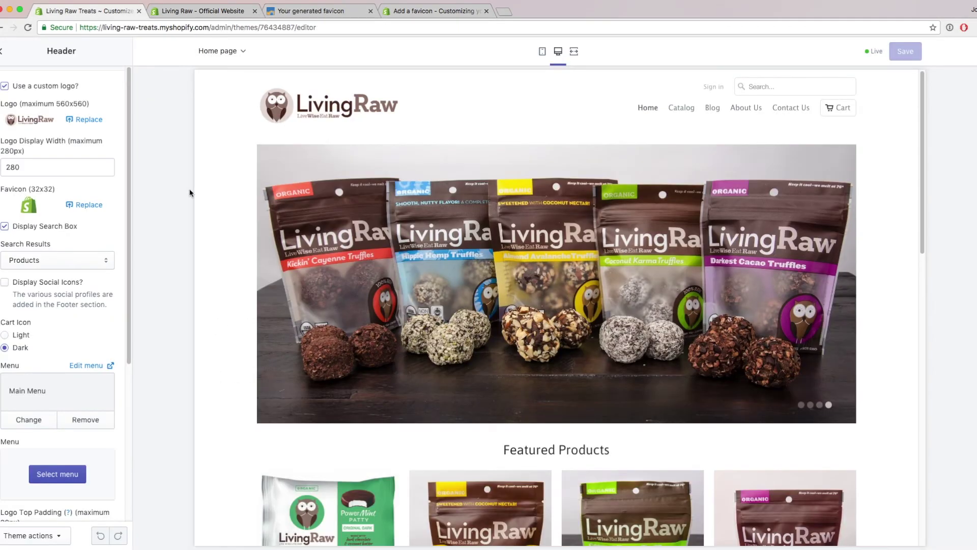
- Replace the Header favicon with the owl icon file and save the theme
{"action": "left_click", "coordinate": [78, 206]}
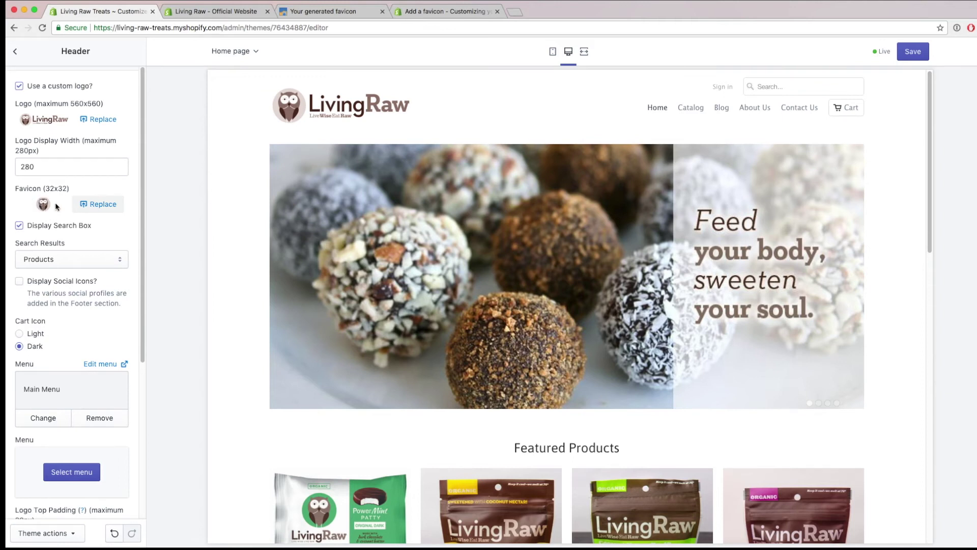
{"action": "scroll", "coordinate": [57, 206], "scroll_direction": "down", "scroll_amount": 5}
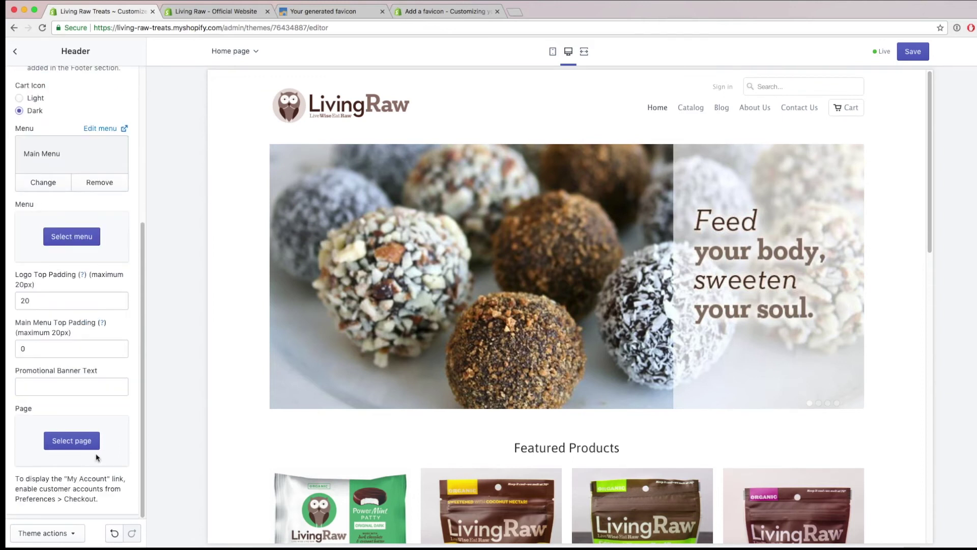
{"action": "left_click", "coordinate": [912, 52]}
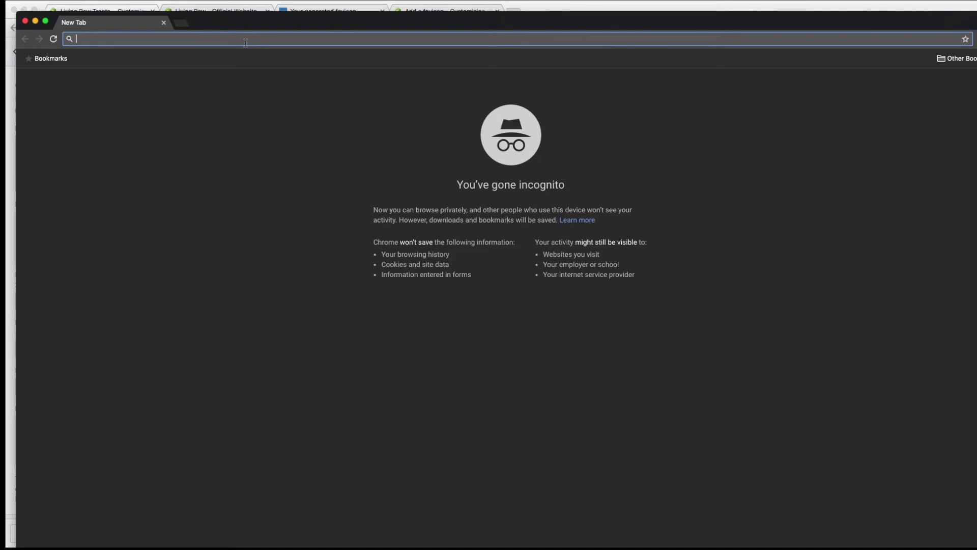
- Load livingrawtreats.com in an incognito window to confirm the owl favicon, then close it
{"action": "type", "text": "living"}
{"action": "key", "text": "Return"}
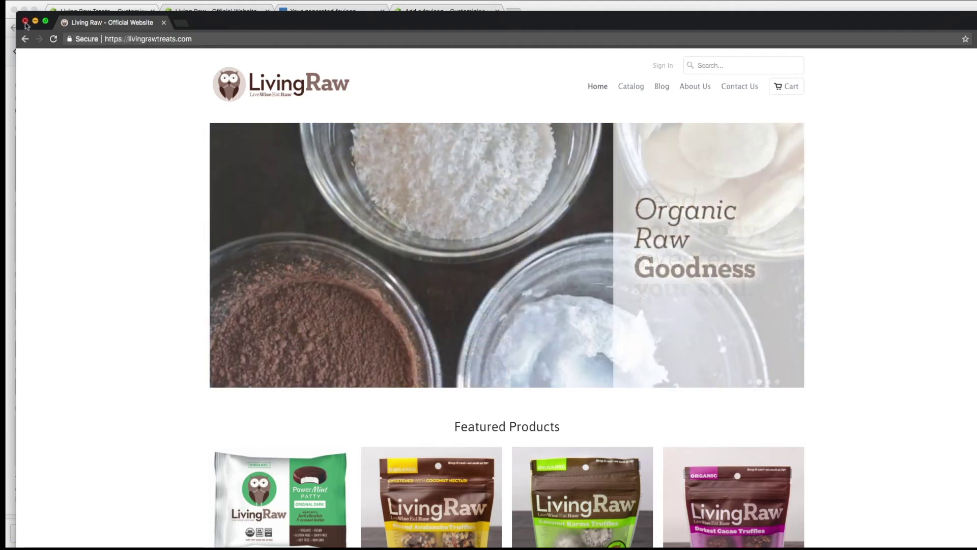
{"action": "key", "text": "super+w"}
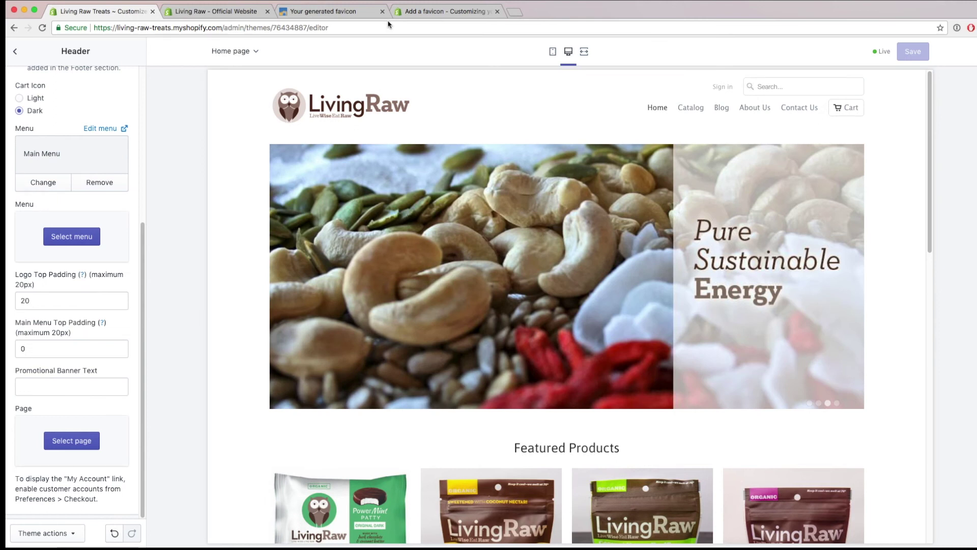
- Open the Add a favicon help article and read the sectioned-theme steps
{"action": "scroll", "coordinate": [53, 146], "scroll_direction": "up", "scroll_amount": 5}
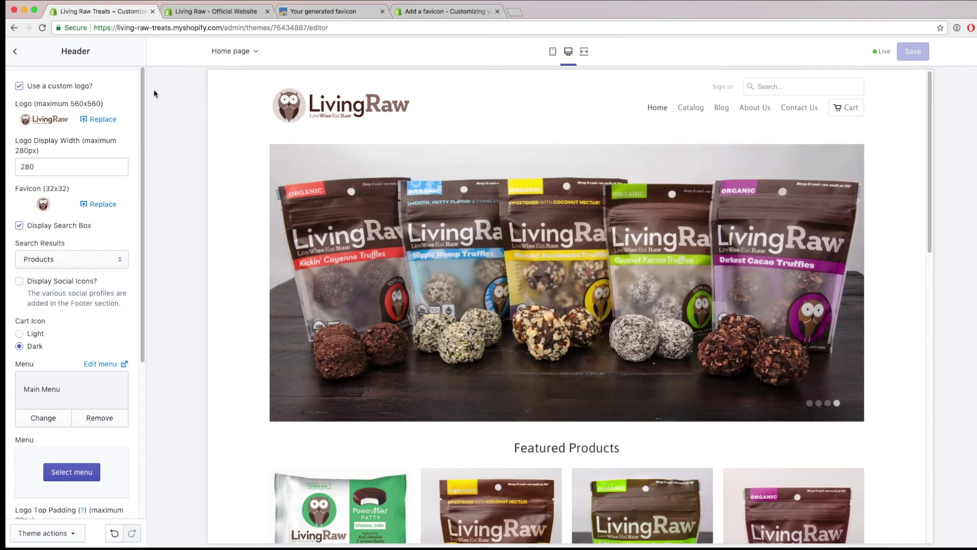
{"action": "left_click", "coordinate": [416, 11]}
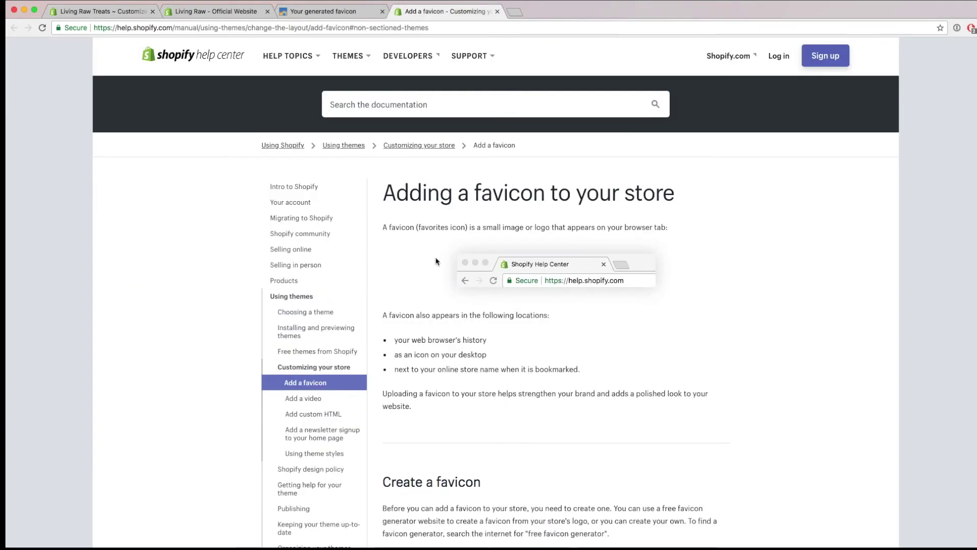
{"action": "scroll", "coordinate": [435, 261], "scroll_direction": "down", "scroll_amount": 15}
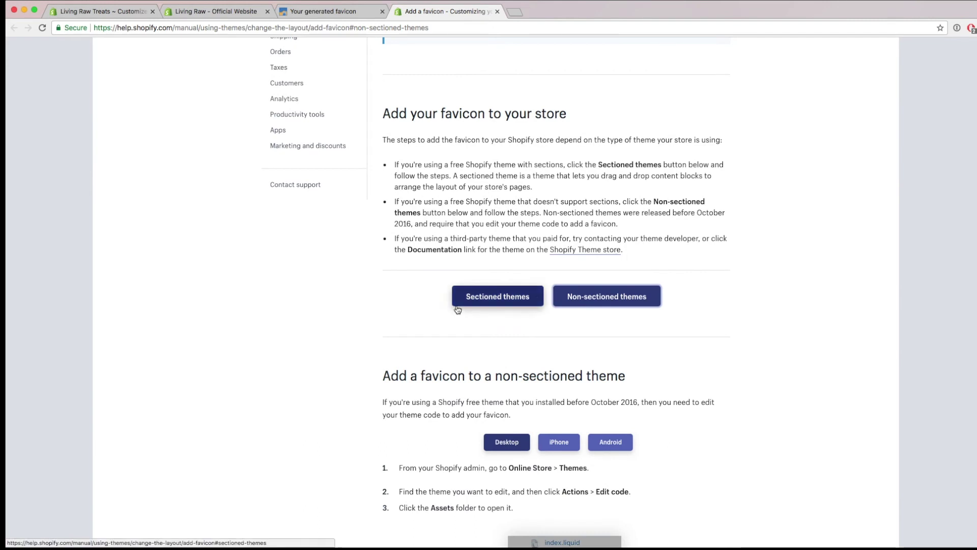
{"action": "left_click", "coordinate": [507, 305]}
{"action": "scroll", "coordinate": [460, 372], "scroll_direction": "down", "scroll_amount": 3}
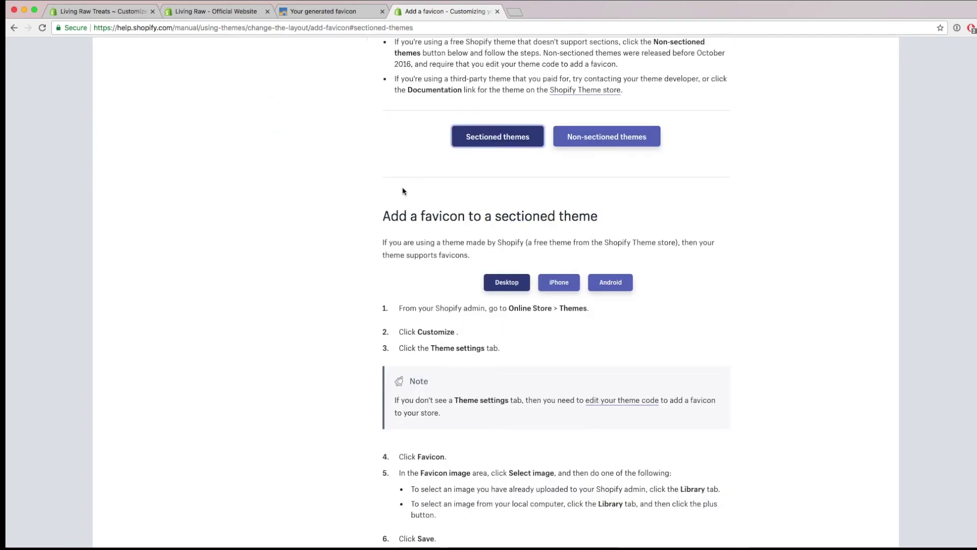
{"action": "scroll", "coordinate": [583, 188], "scroll_direction": "up", "scroll_amount": 2}
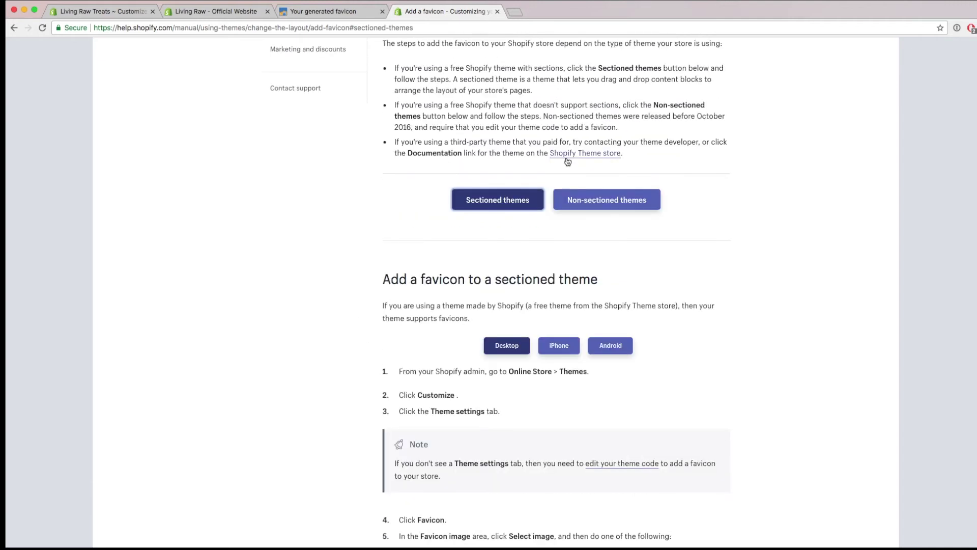
- Read the non-sectioned theme steps, then return to the theme editor's section list
{"action": "left_click", "coordinate": [119, 15]}
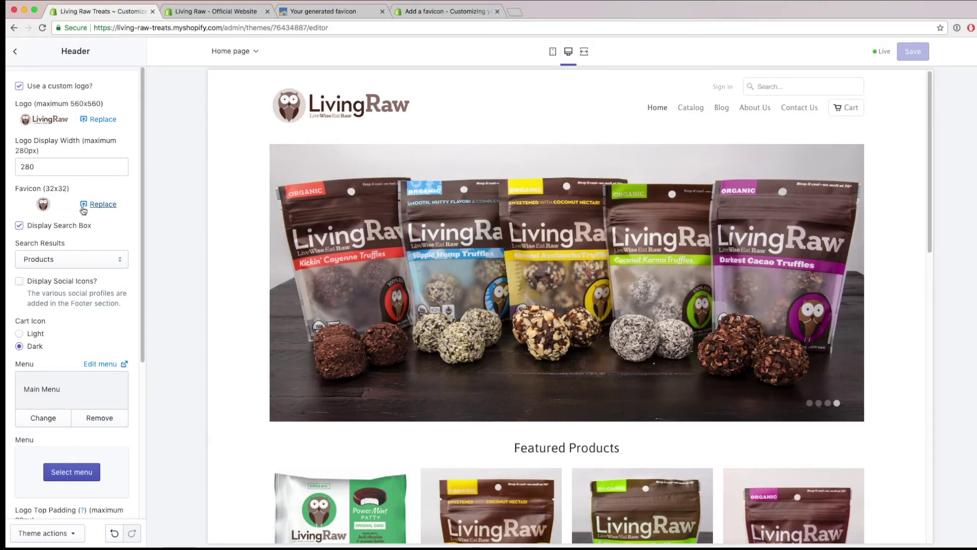
{"action": "left_click", "coordinate": [446, 12]}
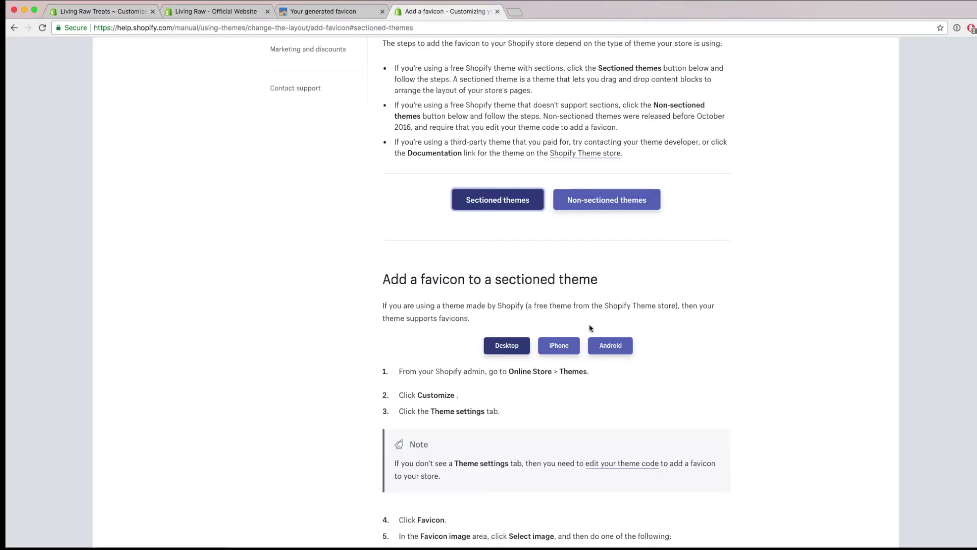
{"action": "left_click", "coordinate": [608, 203]}
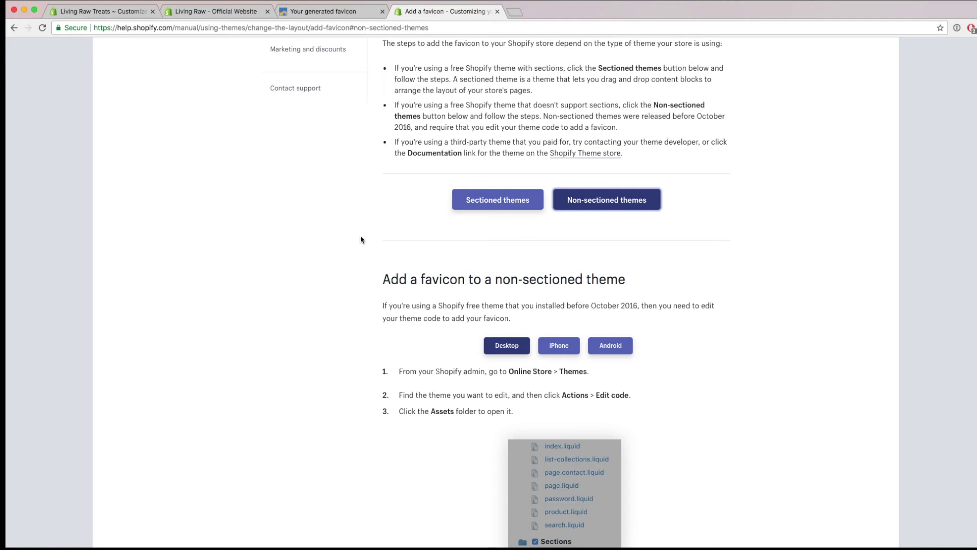
{"action": "scroll", "coordinate": [396, 221], "scroll_direction": "down", "scroll_amount": 5}
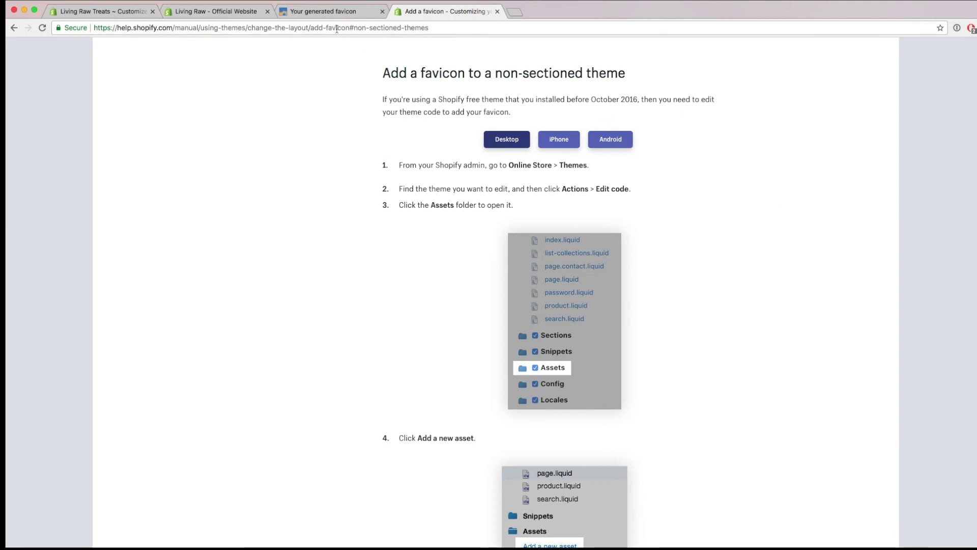
{"action": "left_click", "coordinate": [326, 11]}
{"action": "left_click", "coordinate": [441, 11]}
{"action": "left_click", "coordinate": [132, 12]}
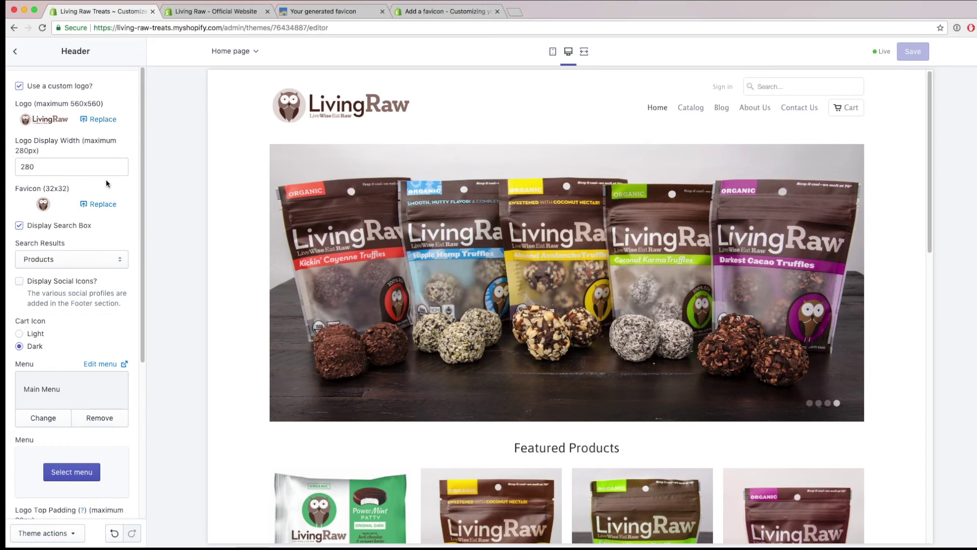
{"action": "left_click", "coordinate": [16, 52]}
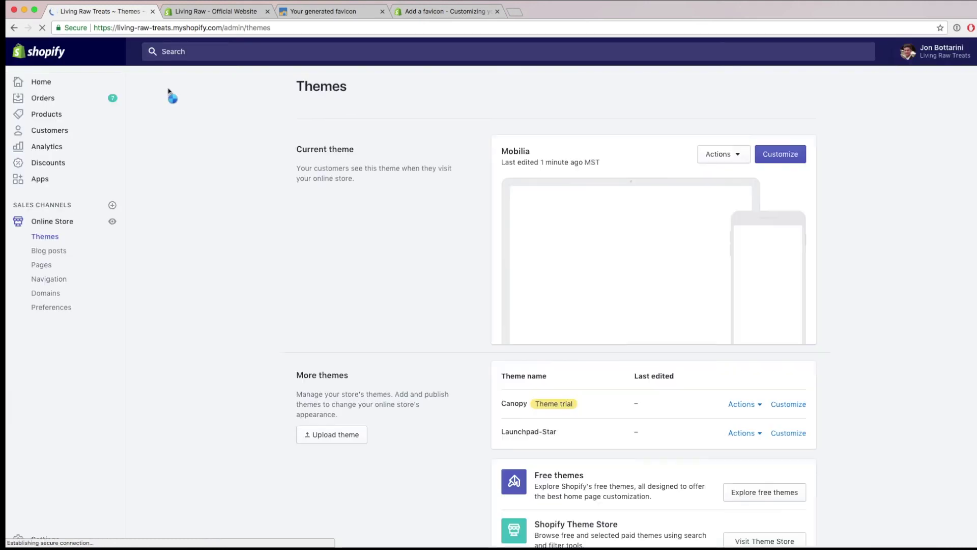
- Open Edit code for the Mobilia theme and expand its Assets folder
{"action": "left_click", "coordinate": [461, 11]}
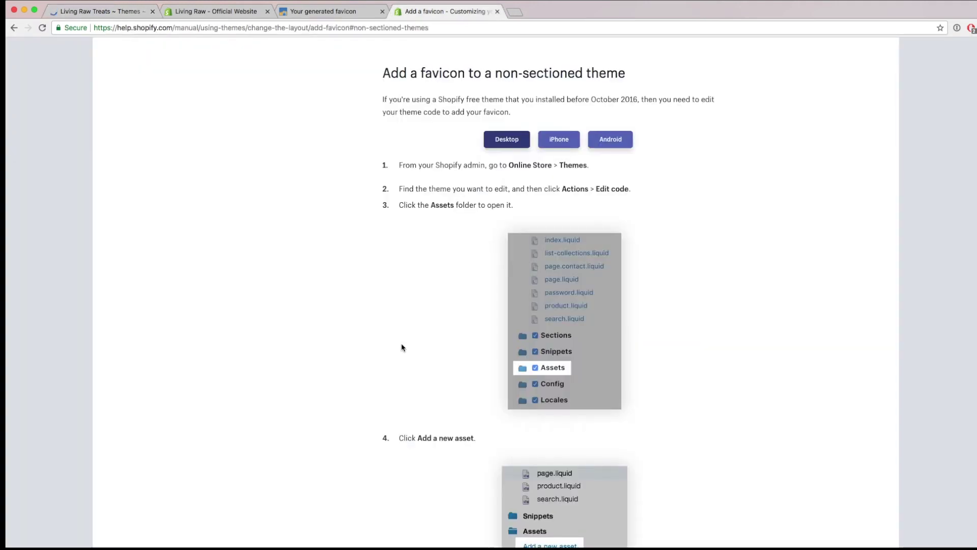
{"action": "left_click", "coordinate": [98, 8]}
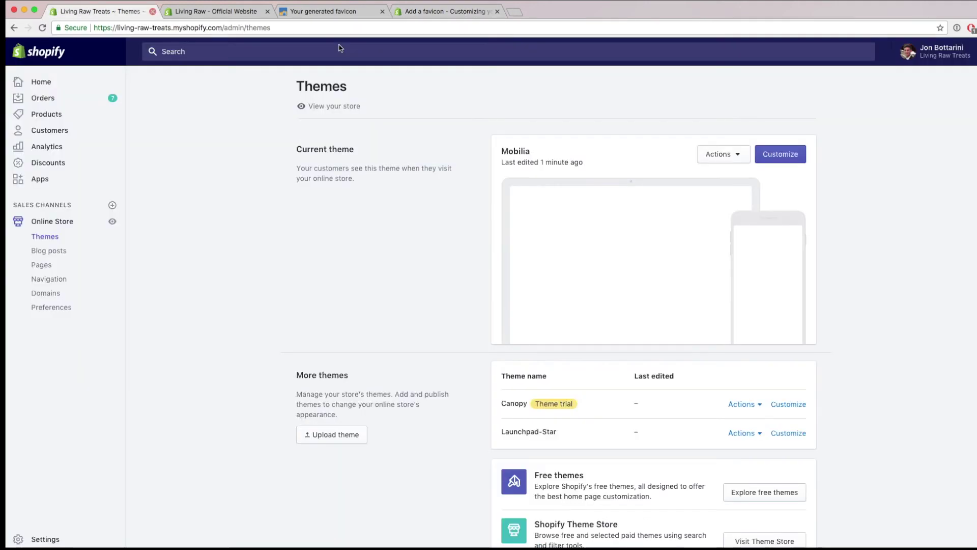
{"action": "left_click", "coordinate": [739, 154]}
{"action": "left_click", "coordinate": [703, 264]}
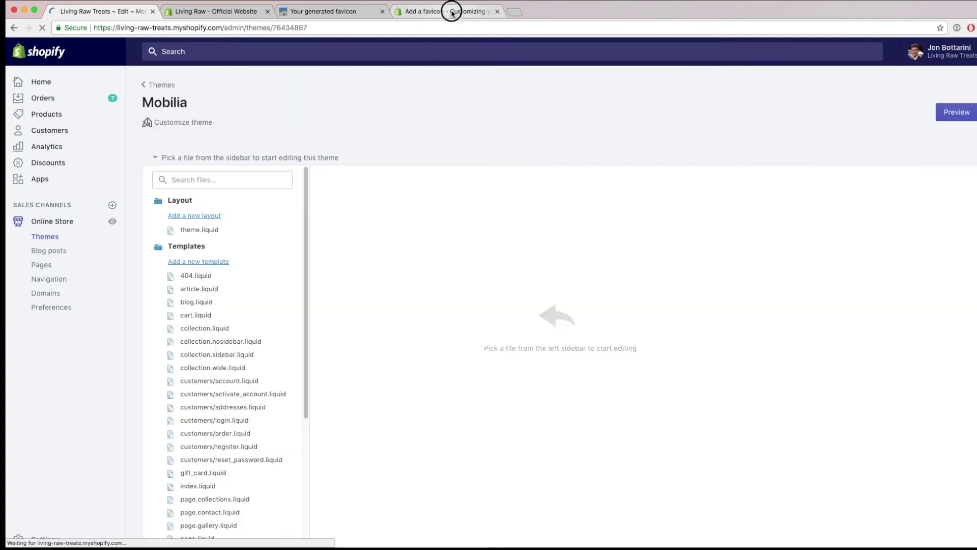
{"action": "left_click", "coordinate": [447, 11]}
{"action": "scroll", "coordinate": [440, 402], "scroll_direction": "down", "scroll_amount": 2}
{"action": "scroll", "coordinate": [441, 401], "scroll_direction": "down", "scroll_amount": 5}
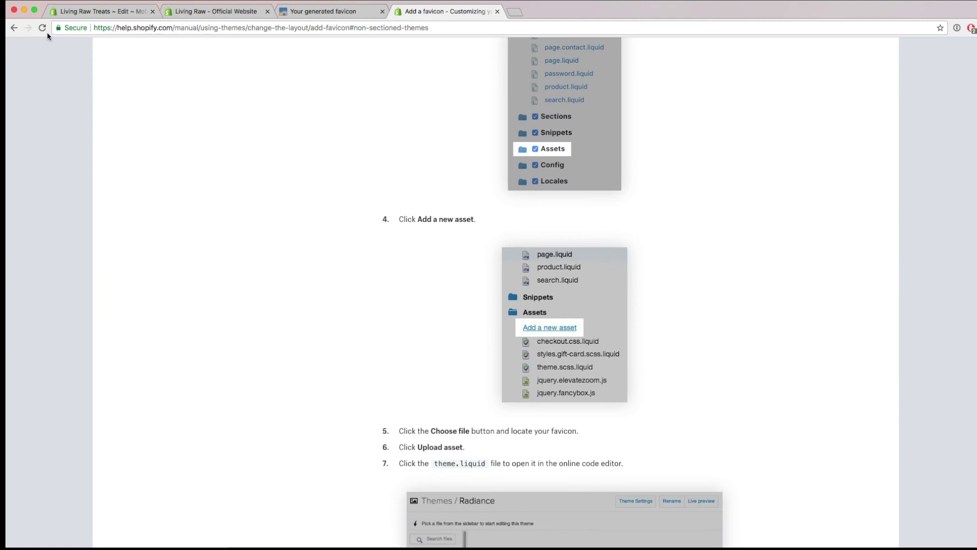
{"action": "left_click", "coordinate": [92, 11]}
{"action": "scroll", "coordinate": [224, 270], "scroll_direction": "down", "scroll_amount": 5}
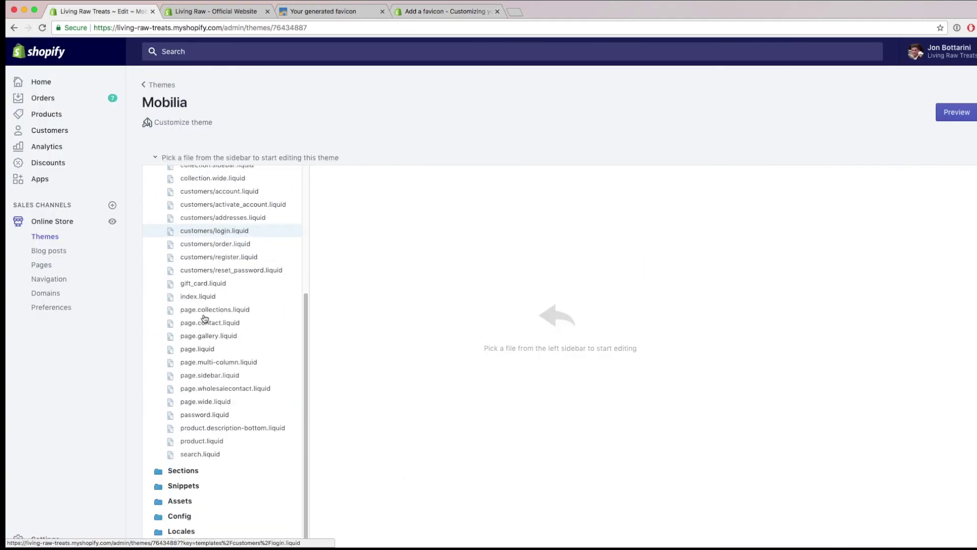
{"action": "left_click", "coordinate": [188, 503]}
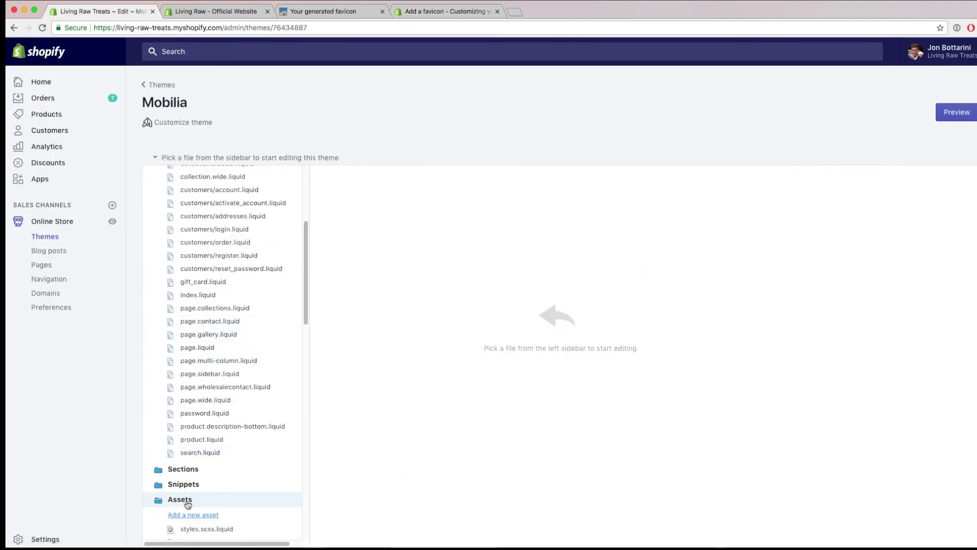
{"action": "scroll", "coordinate": [189, 505], "scroll_direction": "down", "scroll_amount": 4}
- Add favicon.ico from the favicons folder as a new asset in the Mobilia theme
{"action": "left_click", "coordinate": [191, 381]}
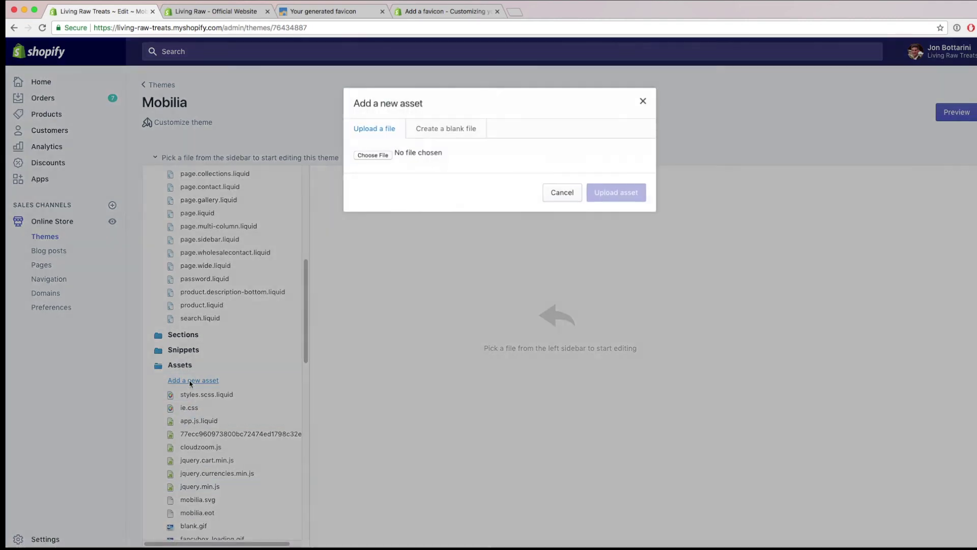
{"action": "left_click", "coordinate": [430, 12]}
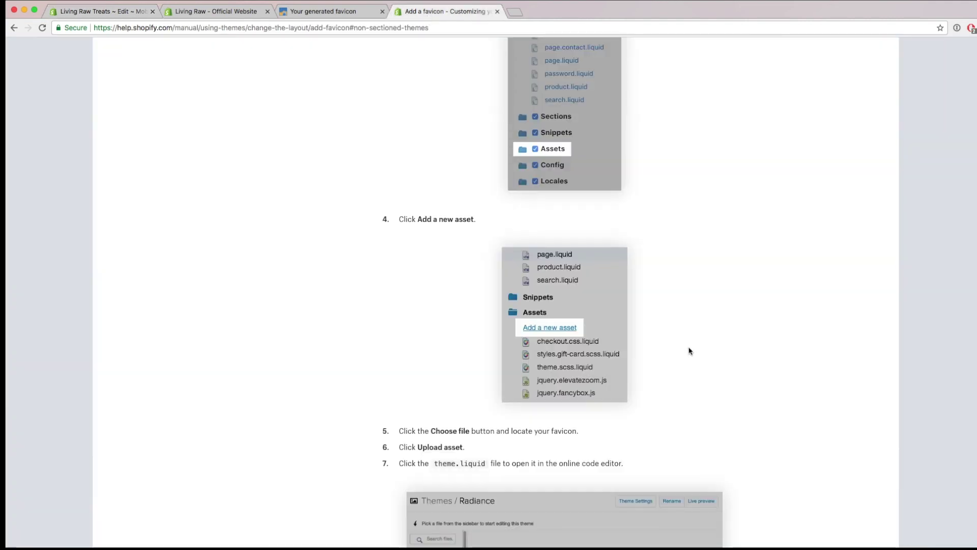
{"action": "scroll", "coordinate": [689, 351], "scroll_direction": "down", "scroll_amount": 3}
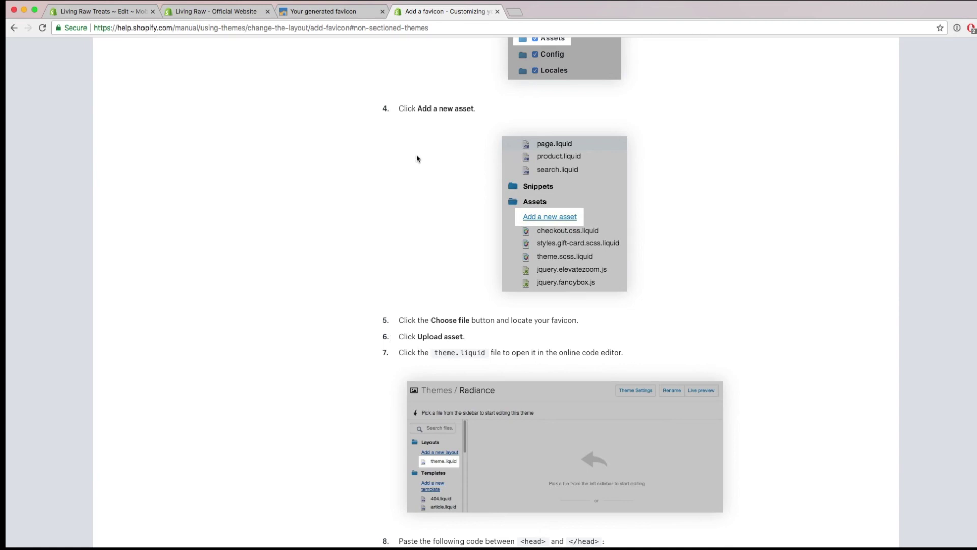
{"action": "left_click", "coordinate": [106, 12]}
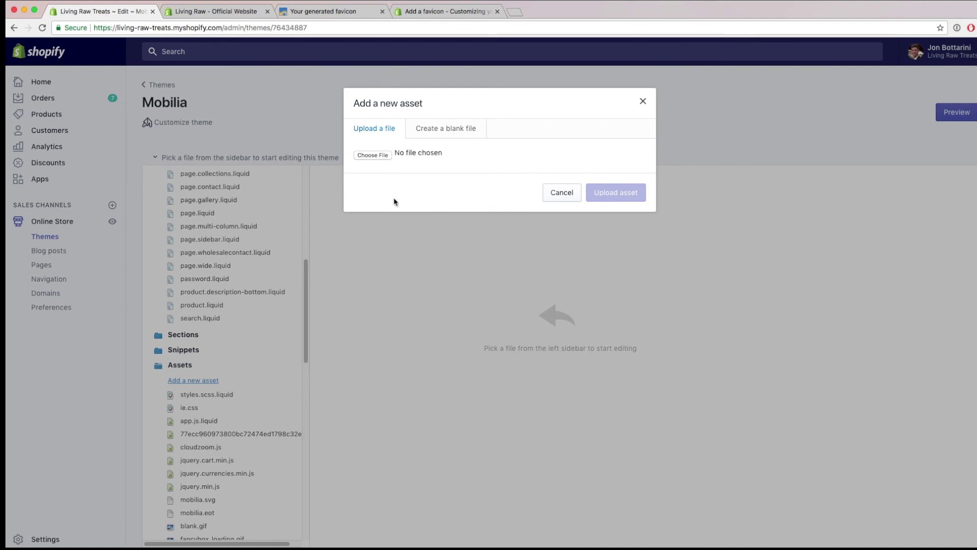
{"action": "left_click", "coordinate": [376, 159]}
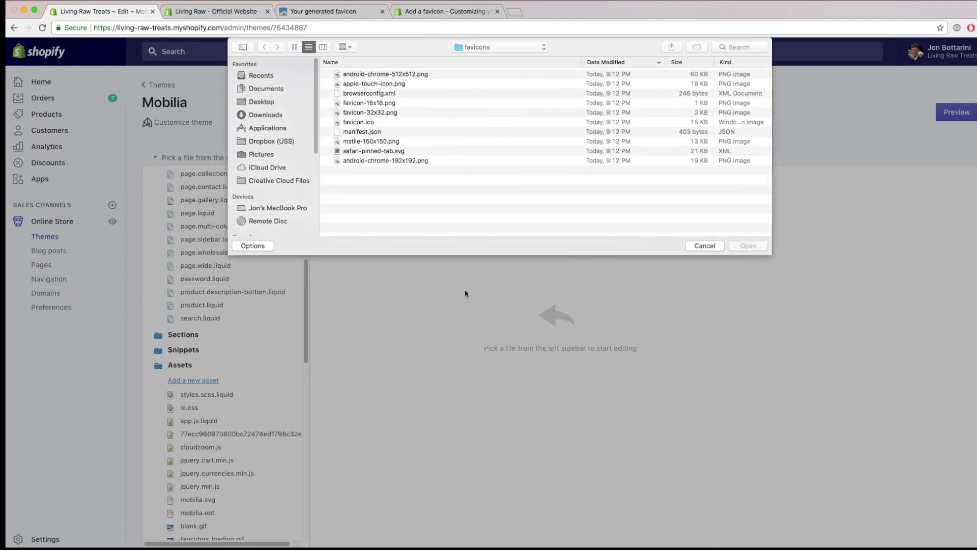
{"action": "left_click", "coordinate": [358, 122]}
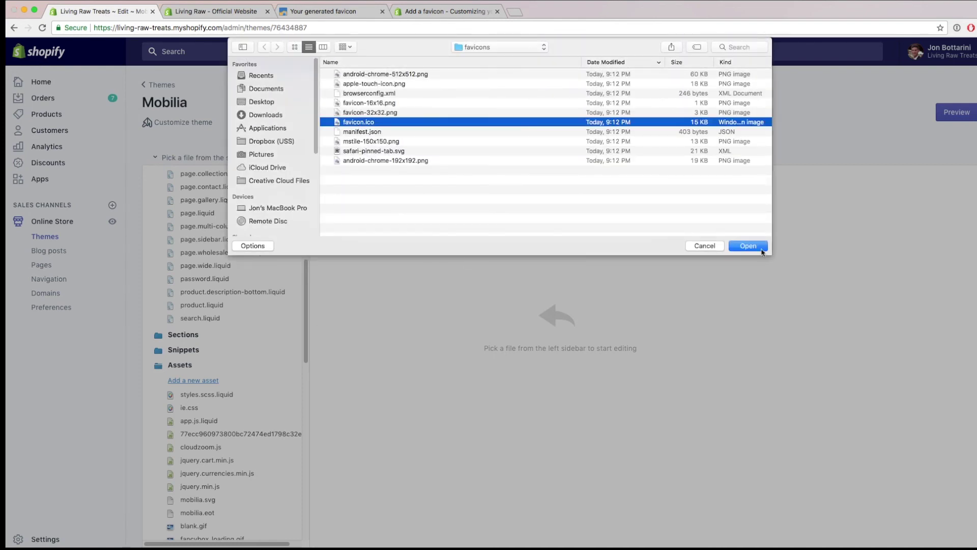
{"action": "left_click", "coordinate": [750, 246]}
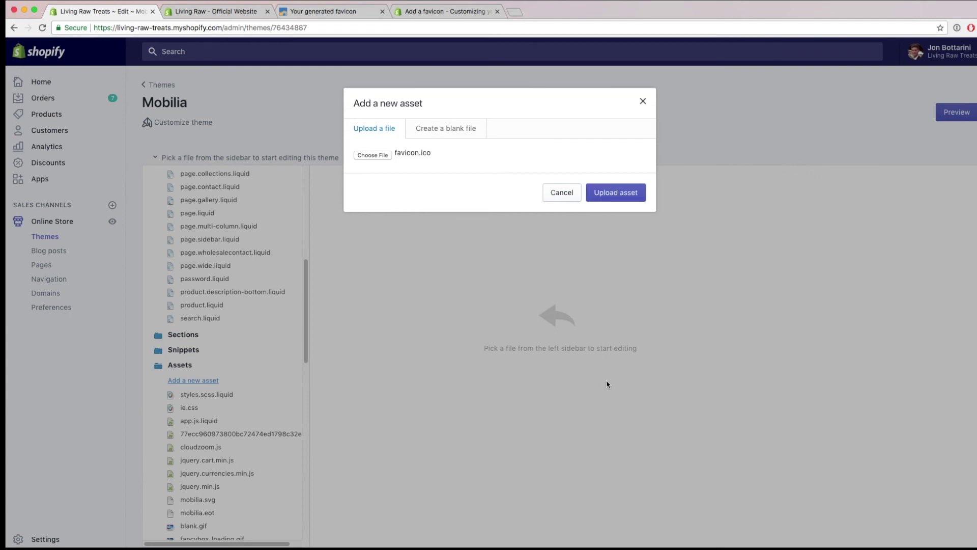
{"action": "left_click", "coordinate": [617, 192]}
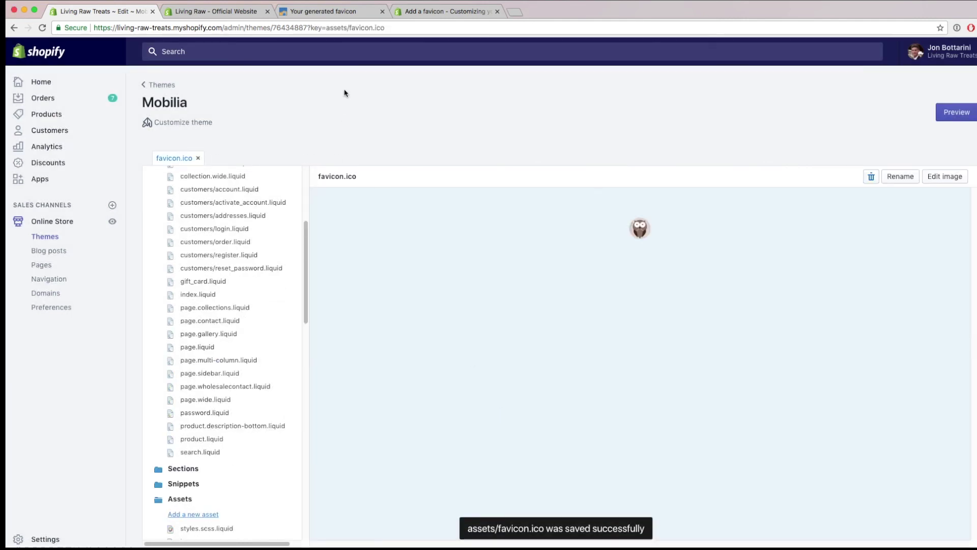
{"action": "left_click", "coordinate": [443, 12]}
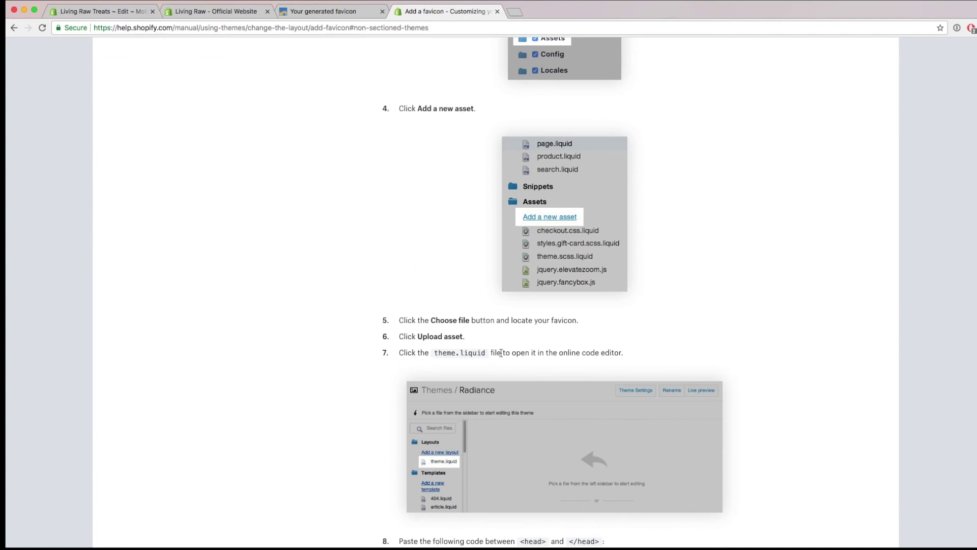
- Return to the theme code editor and open the theme.liquid layout file
{"action": "scroll", "coordinate": [501, 353], "scroll_direction": "down", "scroll_amount": 8}
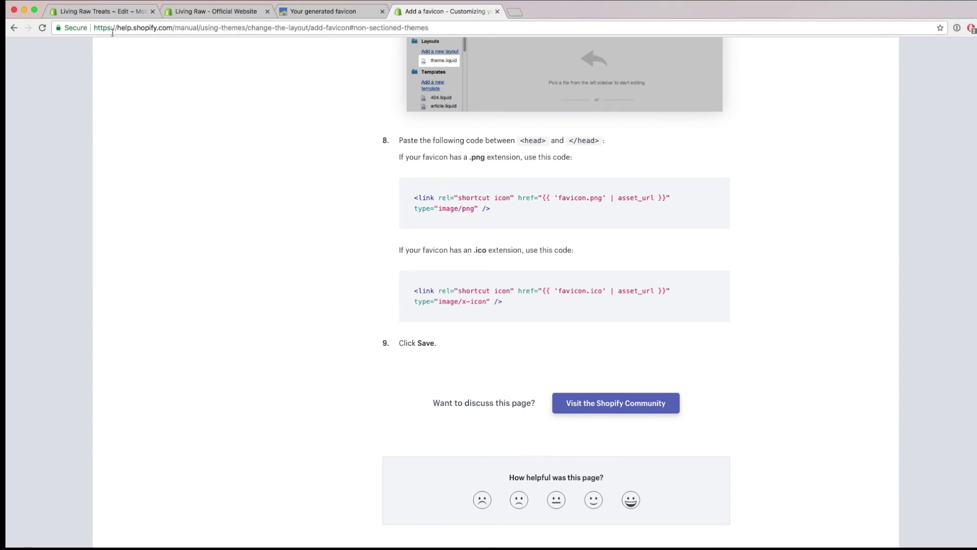
{"action": "left_click", "coordinate": [102, 11]}
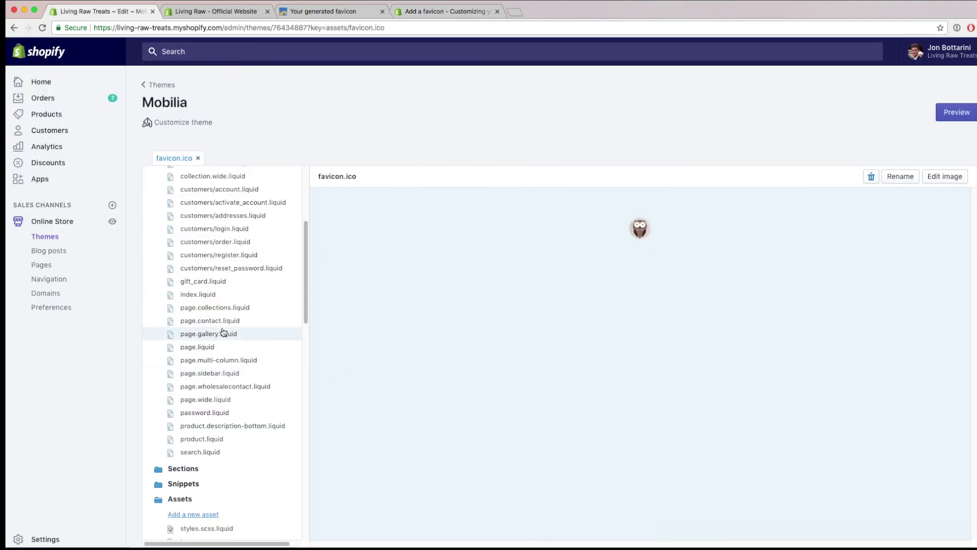
{"action": "scroll", "coordinate": [223, 332], "scroll_direction": "up", "scroll_amount": 4}
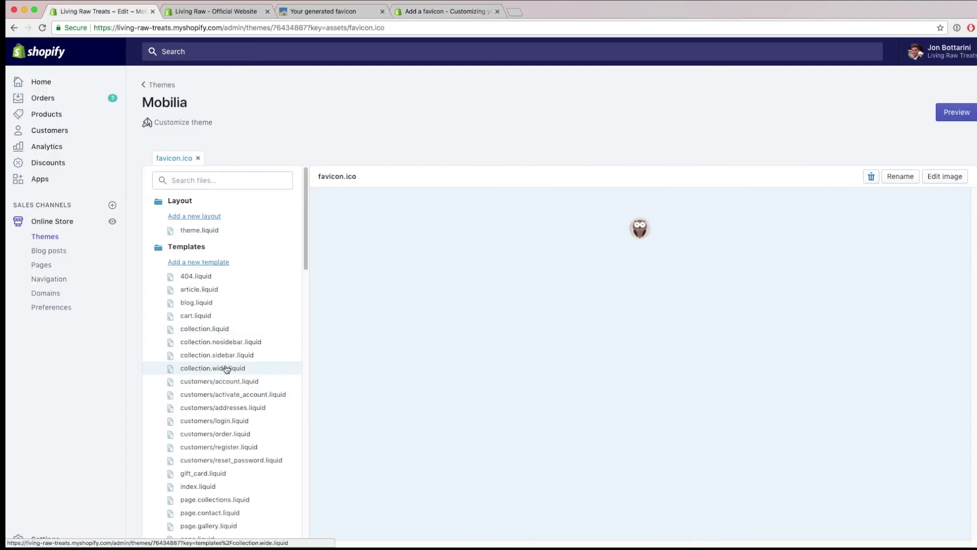
{"action": "scroll", "coordinate": [227, 369], "scroll_direction": "down", "scroll_amount": 10}
{"action": "scroll", "coordinate": [207, 452], "scroll_direction": "up", "scroll_amount": 10}
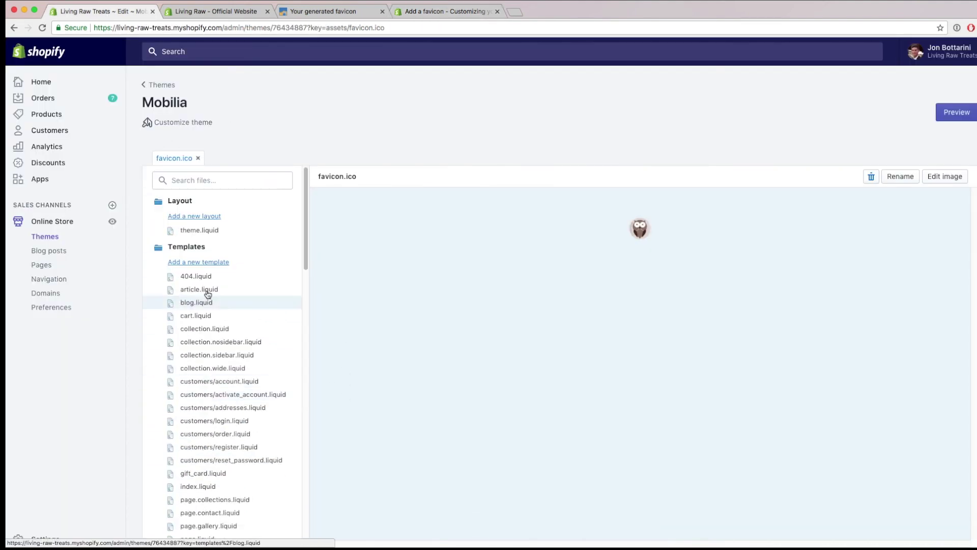
{"action": "left_click", "coordinate": [197, 231]}
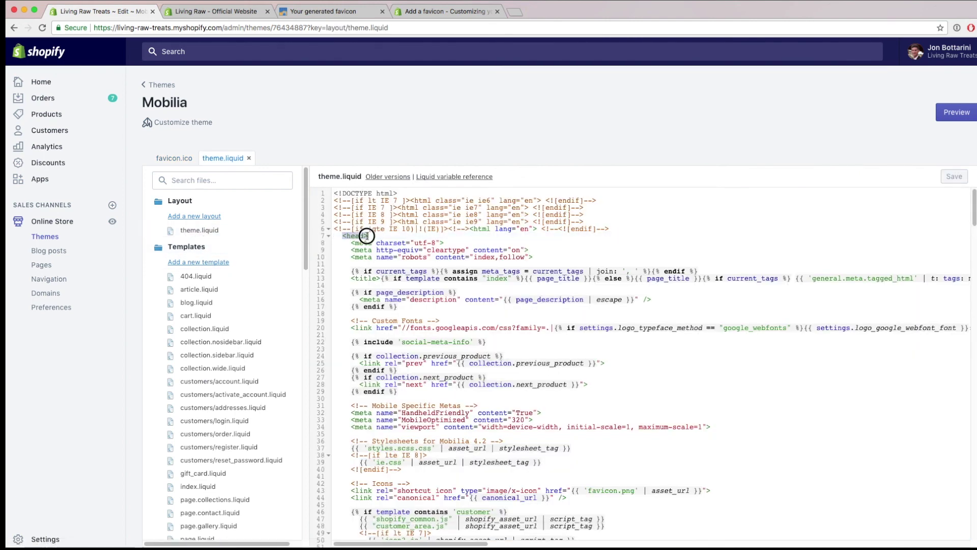
- Place the cursor at the end of line 60, just above the closing </head> tag
{"action": "scroll", "coordinate": [362, 235], "scroll_direction": "down", "scroll_amount": 5}
{"action": "left_click_drag", "start_coordinate": [338, 362], "coordinate": [373, 362]}
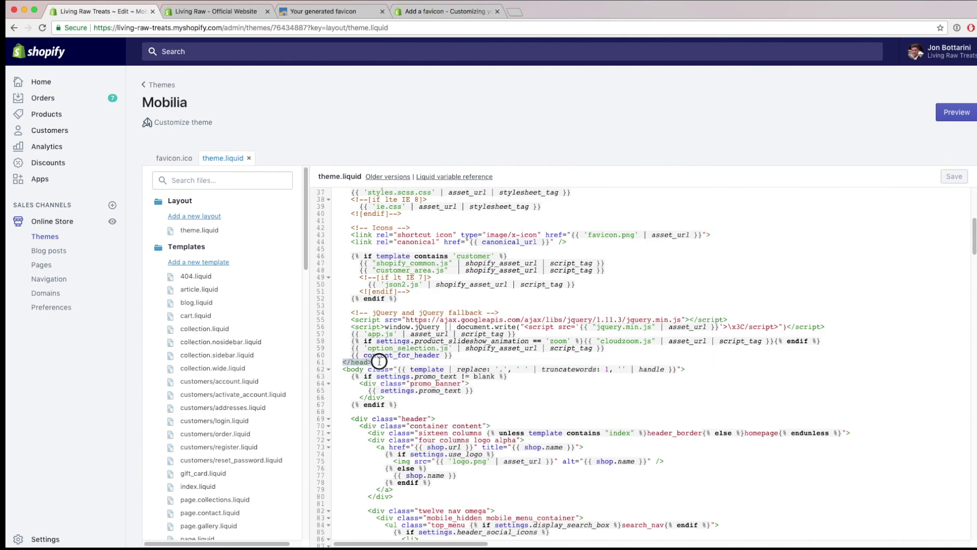
{"action": "scroll", "coordinate": [373, 361], "scroll_direction": "up", "scroll_amount": 3}
{"action": "scroll", "coordinate": [373, 361], "scroll_direction": "up", "scroll_amount": 4}
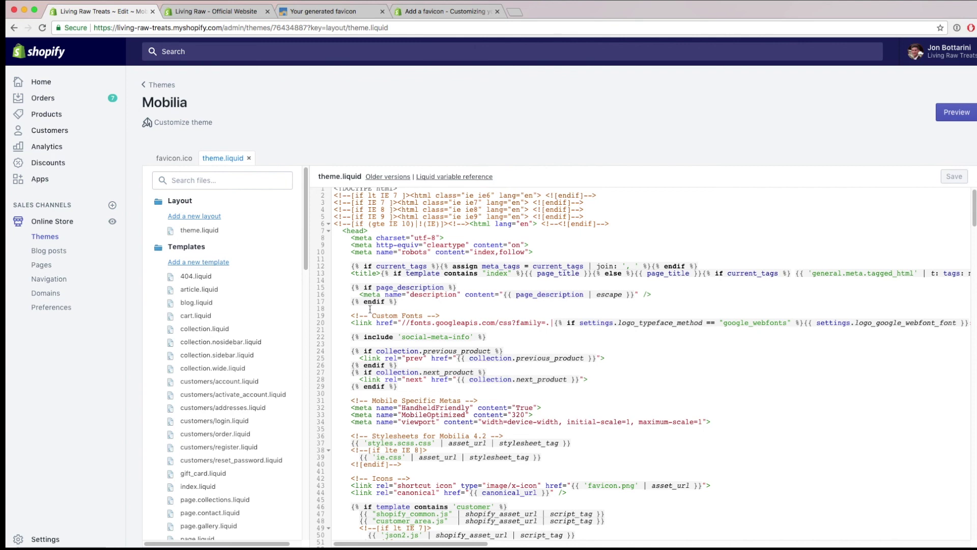
{"action": "scroll", "coordinate": [370, 309], "scroll_direction": "down", "scroll_amount": 5}
{"action": "left_click", "coordinate": [400, 406]}
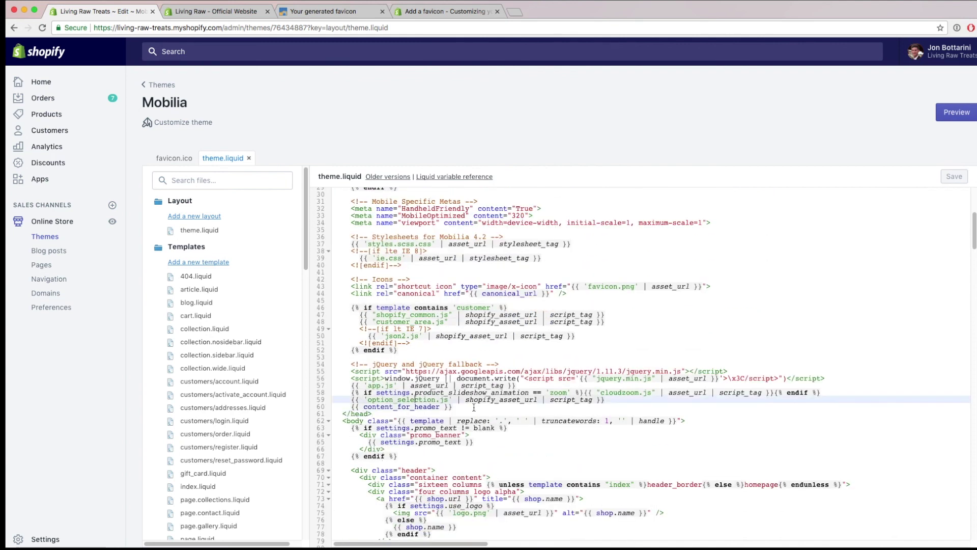
{"action": "key", "text": "End"}
- Insert a blank line before </head> and copy the .ico favicon link code from the help article
{"action": "key", "text": "Return"}
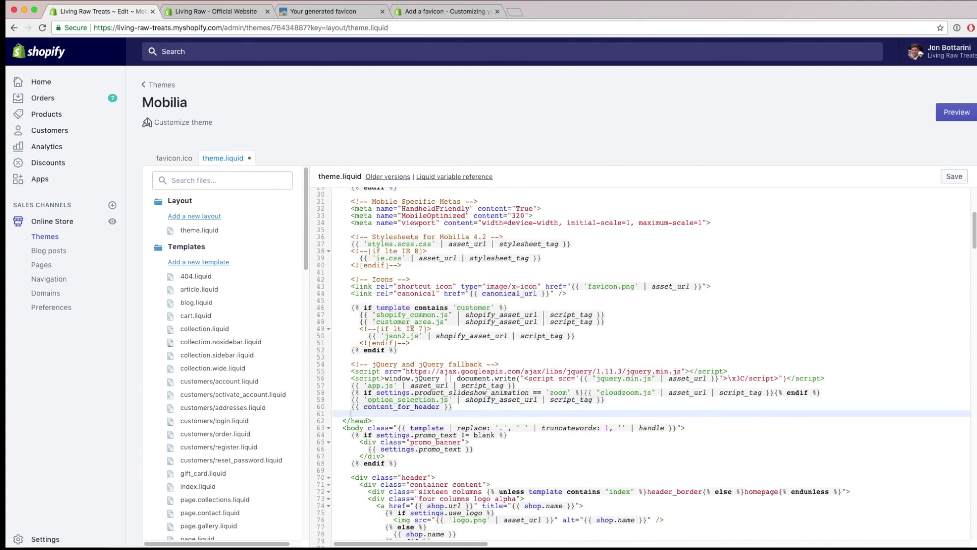
{"action": "left_click", "coordinate": [418, 12]}
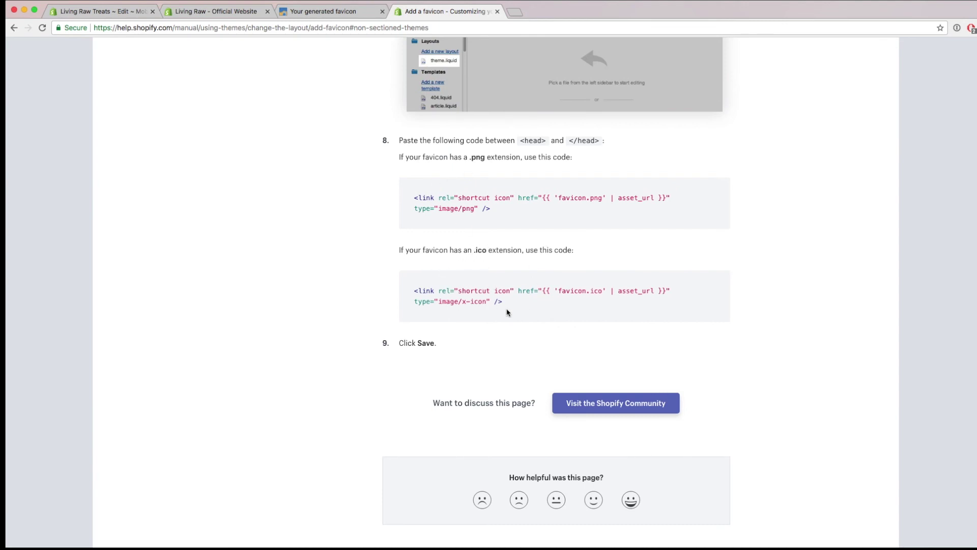
{"action": "left_click_drag", "start_coordinate": [507, 312], "coordinate": [392, 283]}
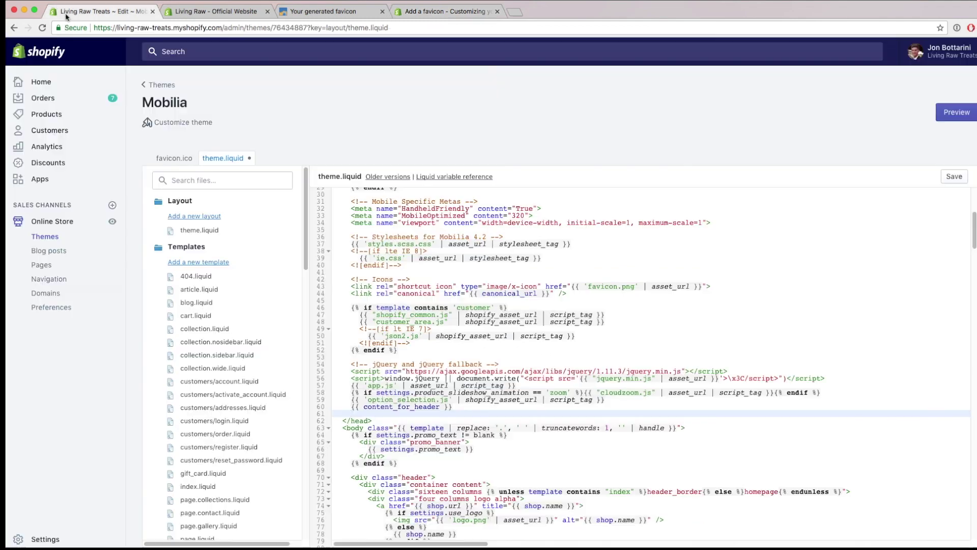
{"action": "key", "text": "super+1"}
- Put the cursor on empty line 61, then head back toward the Themes list
{"action": "left_click", "coordinate": [353, 414]}
{"action": "scroll", "coordinate": [388, 328], "scroll_direction": "up", "scroll_amount": 5}
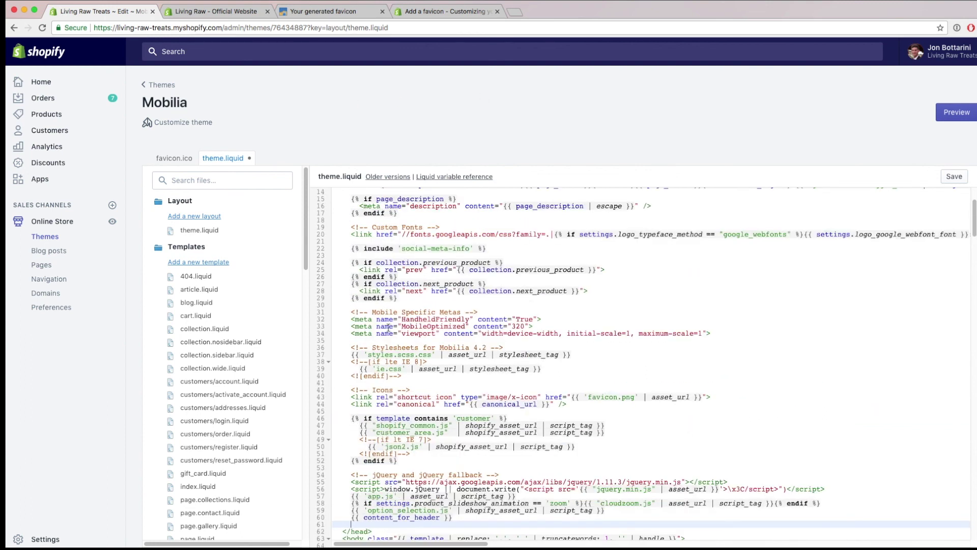
{"action": "scroll", "coordinate": [389, 328], "scroll_direction": "up", "scroll_amount": 4}
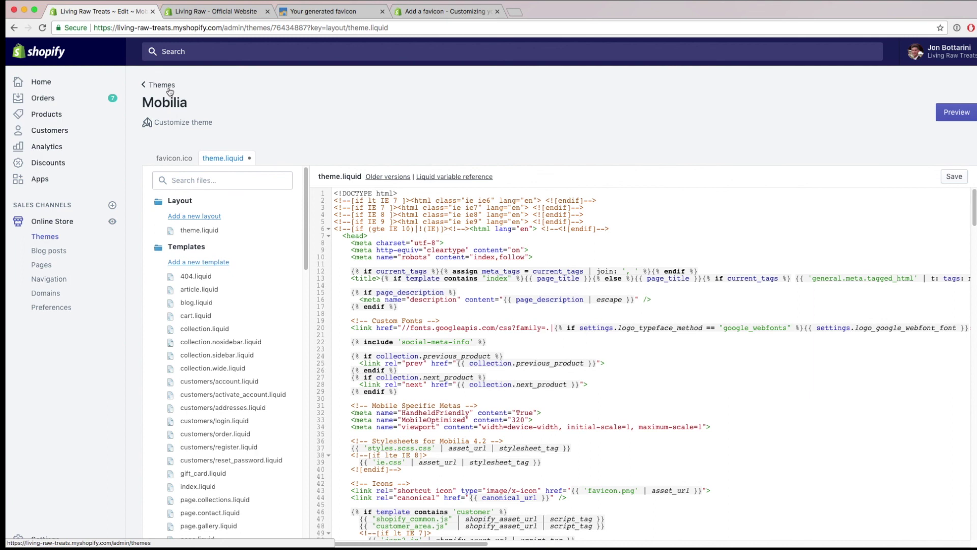
{"action": "left_click", "coordinate": [169, 90]}
- Confirm leaving the code editor with the theme.liquid edit unsaved
{"action": "key", "text": "Return"}
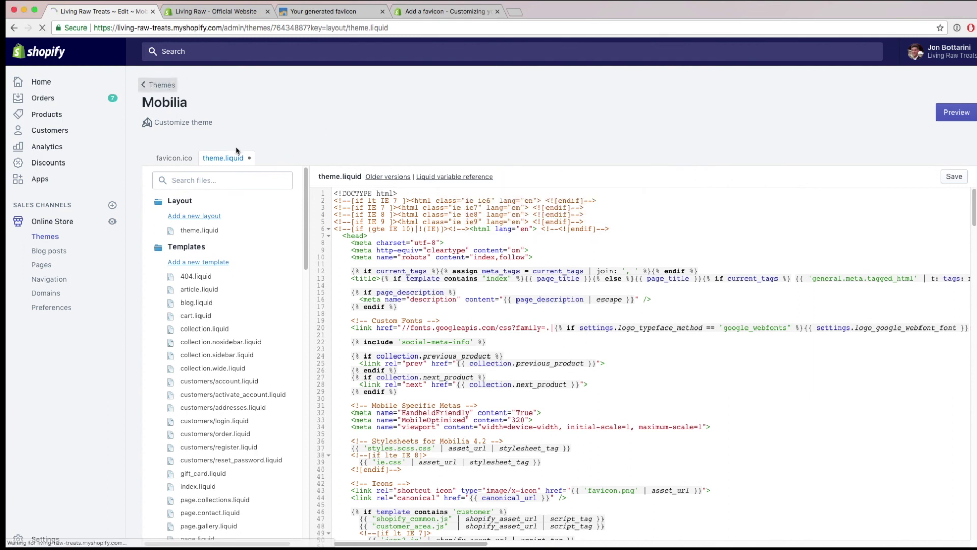